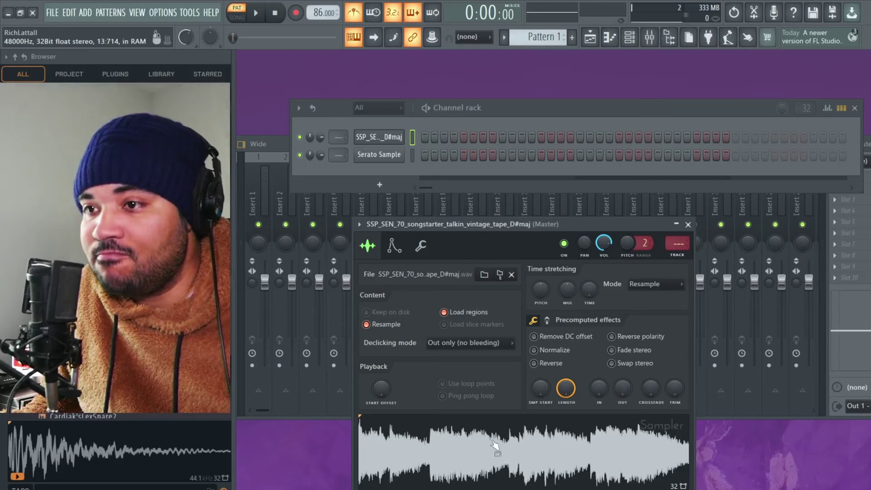
Step: Open the Serato Sample channel's plugin and listen to the loaded songstarter sample
left_click(383, 158)
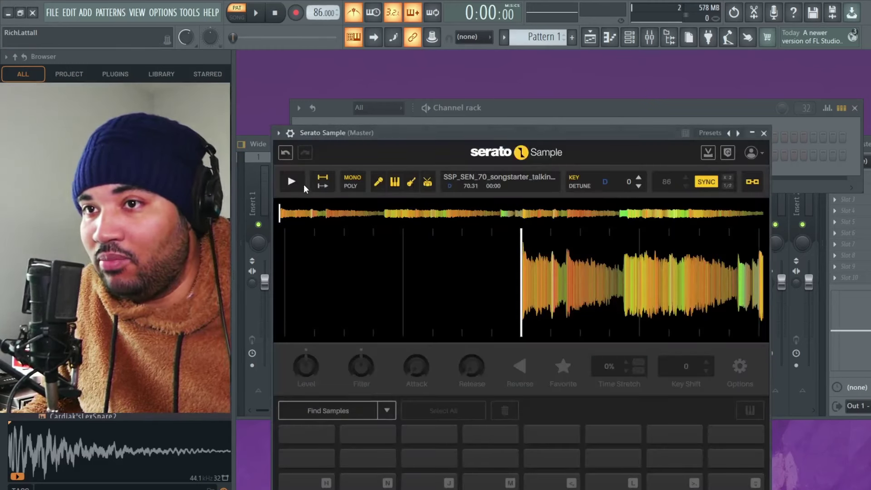
left_click_drag(529, 130, 542, 102)
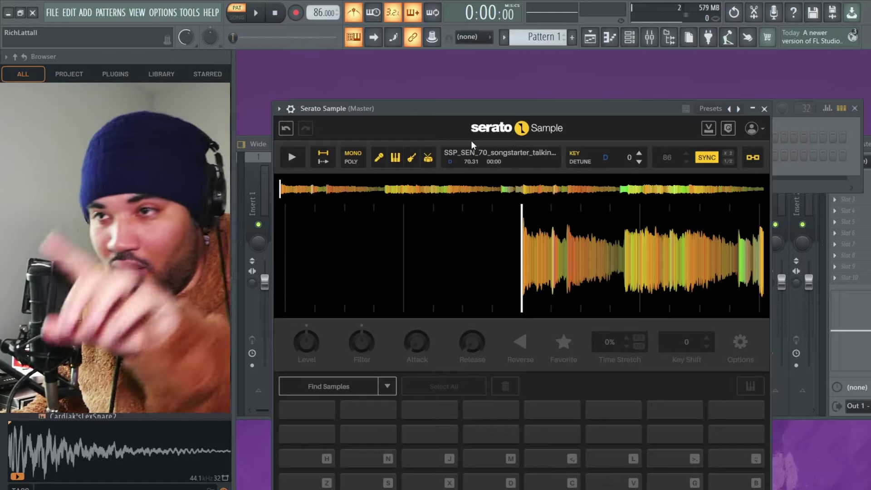
left_click(294, 156)
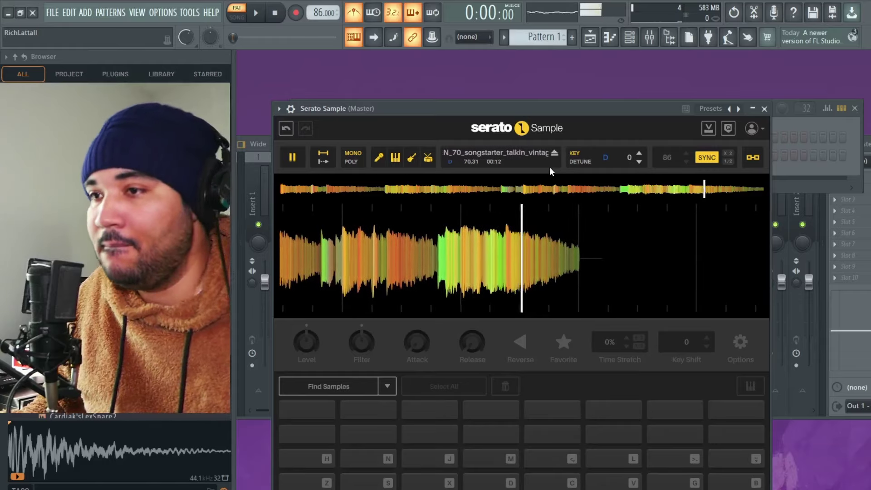
key("space")
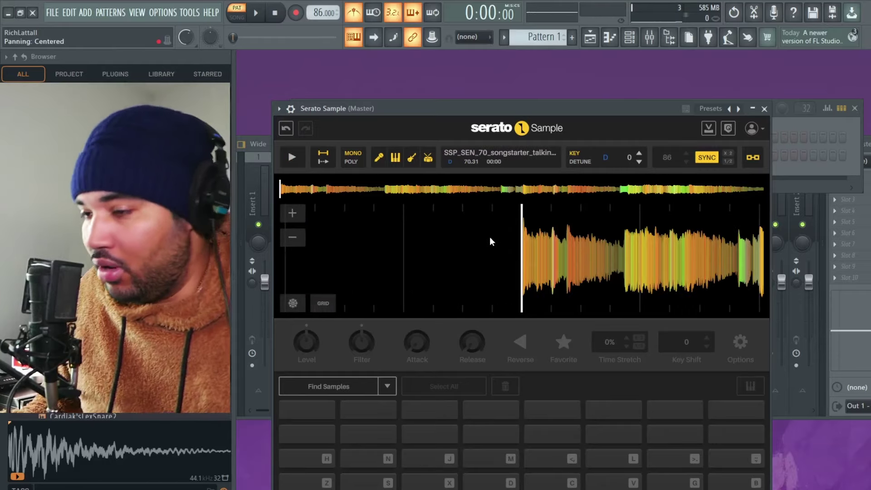
Step: Chop the sample into evenly spaced slices across the pads using the Set Slicer mode
left_click(387, 386)
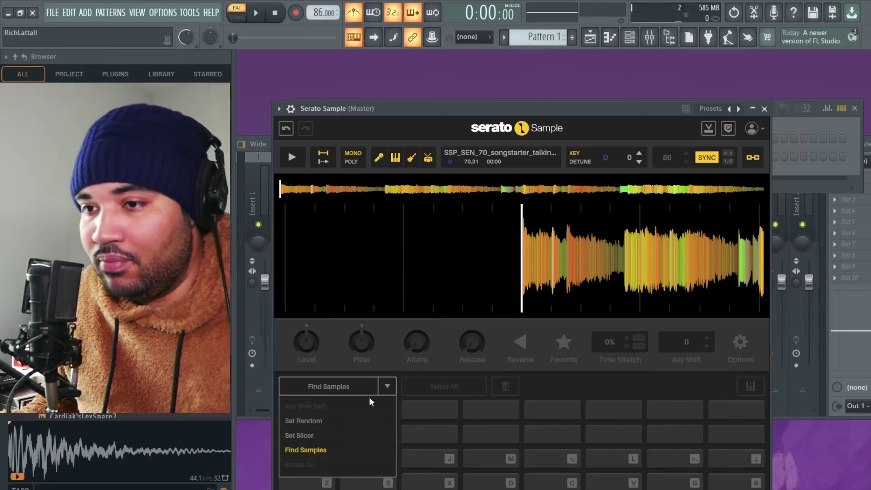
left_click(310, 437)
left_click(329, 386)
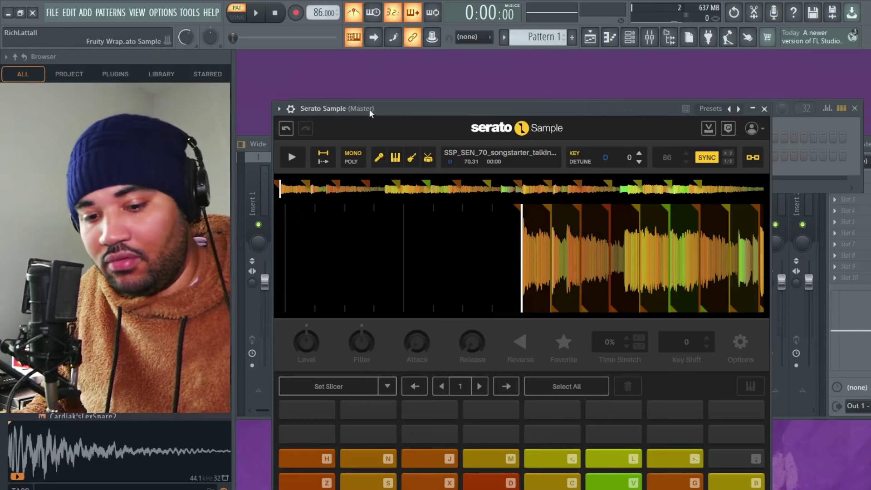
Step: Audition the slices on the pads from Z through G one after another
key("z")
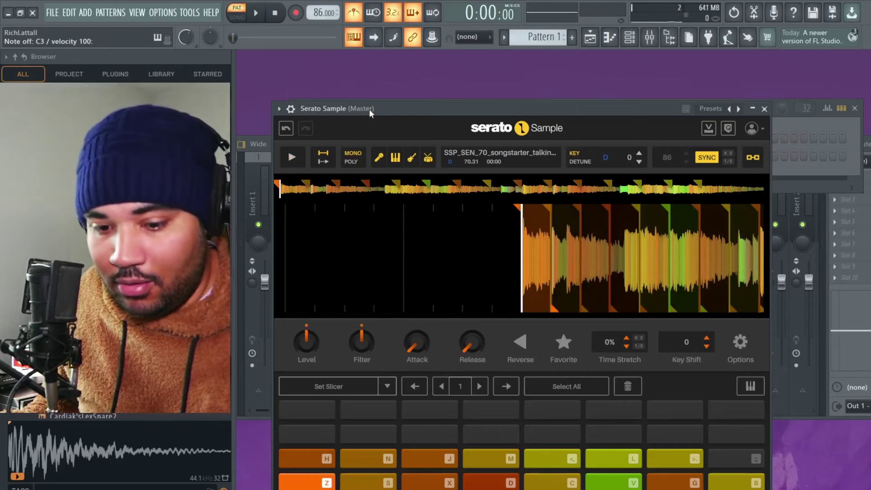
key("s")
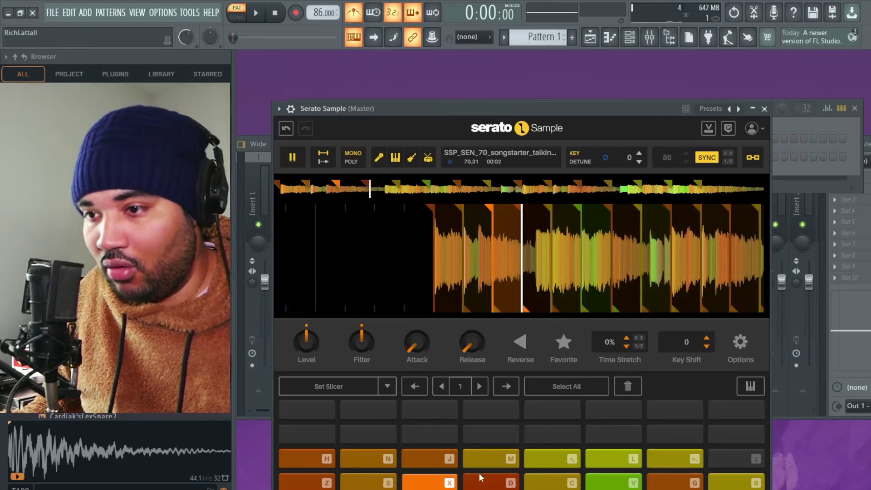
left_click(499, 483)
left_click(561, 486)
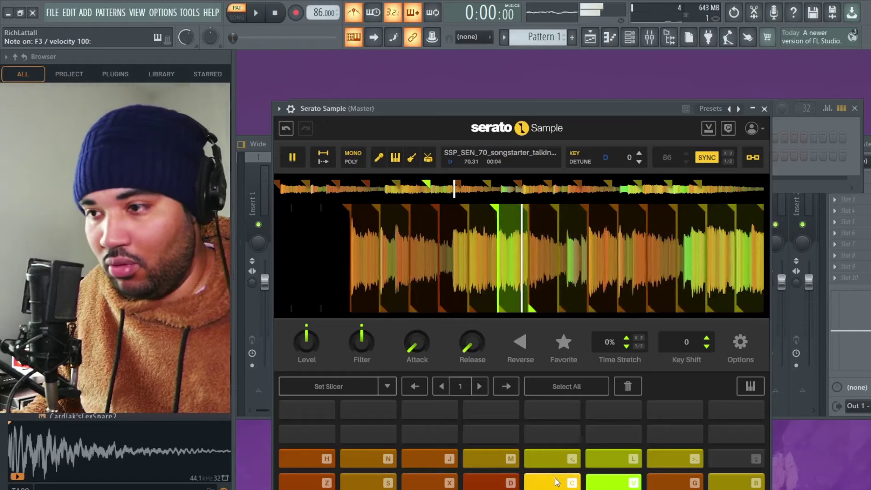
key("v")
key("g")
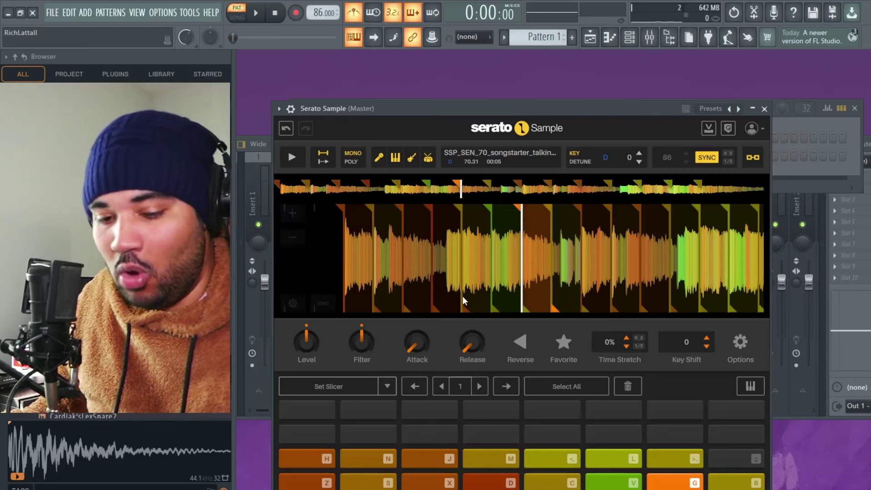
Step: Try transposing the sample down to -3 semitones (B), auditioning the first slice between changes
left_click(638, 161)
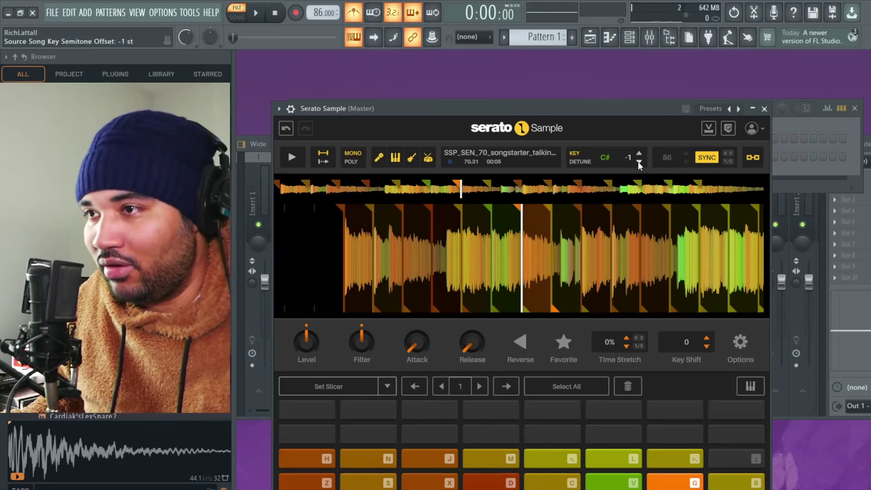
left_click(638, 162)
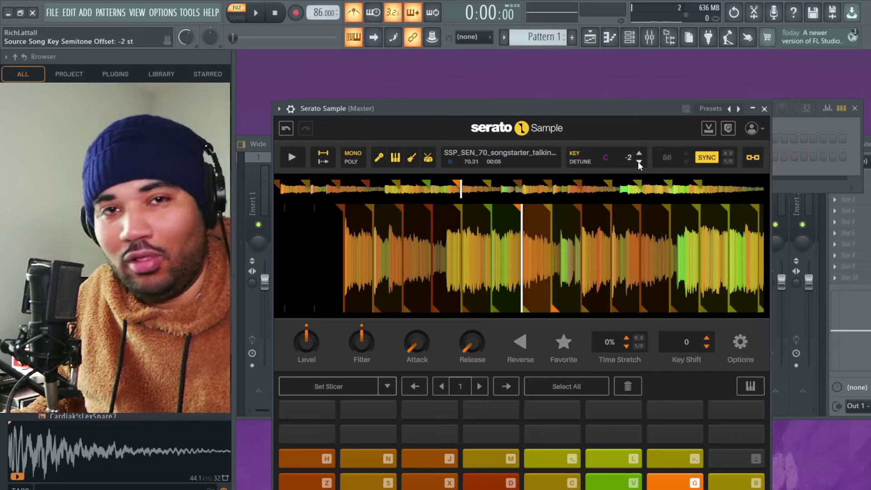
key("z")
left_click(637, 161)
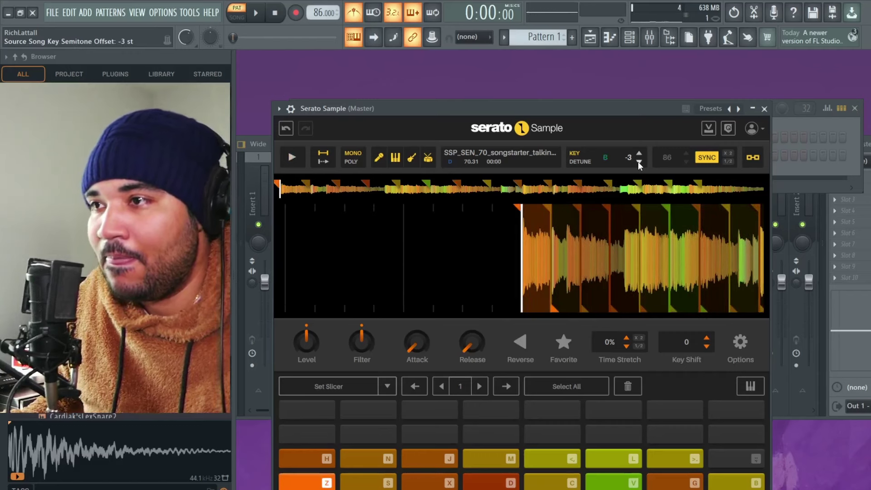
key("z")
Step: Set the slicer's slice length to 2 and audition the slices on pads Z and X
left_click(479, 386)
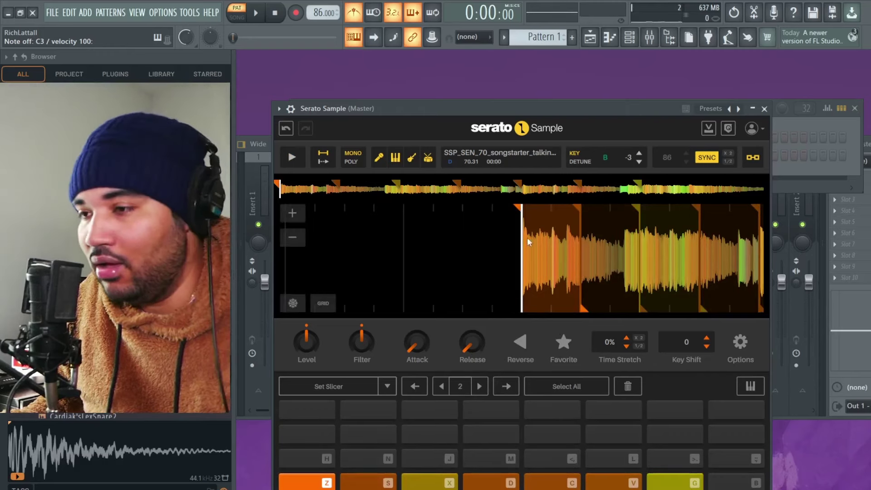
key("z")
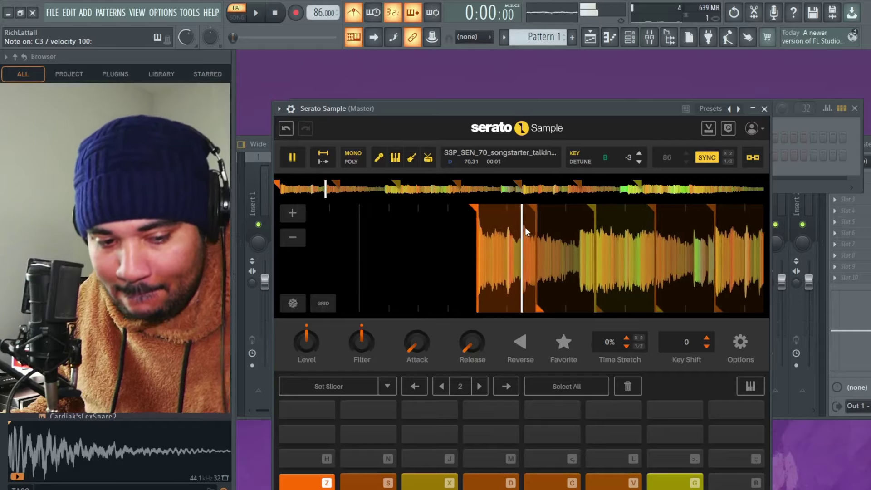
key("x")
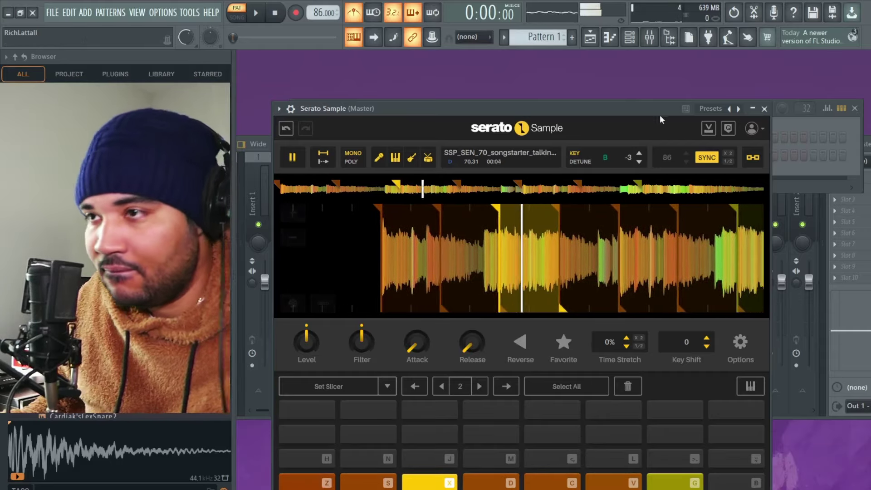
key("x")
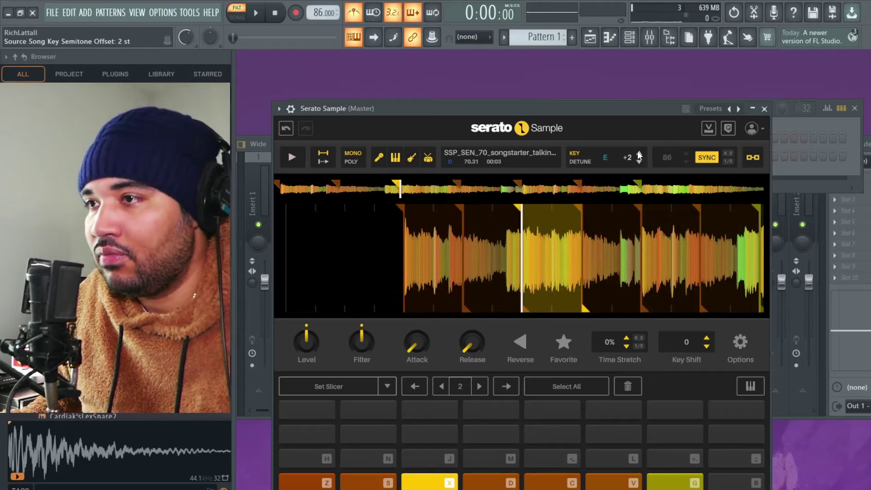
Step: Raise the sample's key offset to +4 semitones (F#), auditioning the slice on pad X along the way
left_click(638, 154)
key("x")
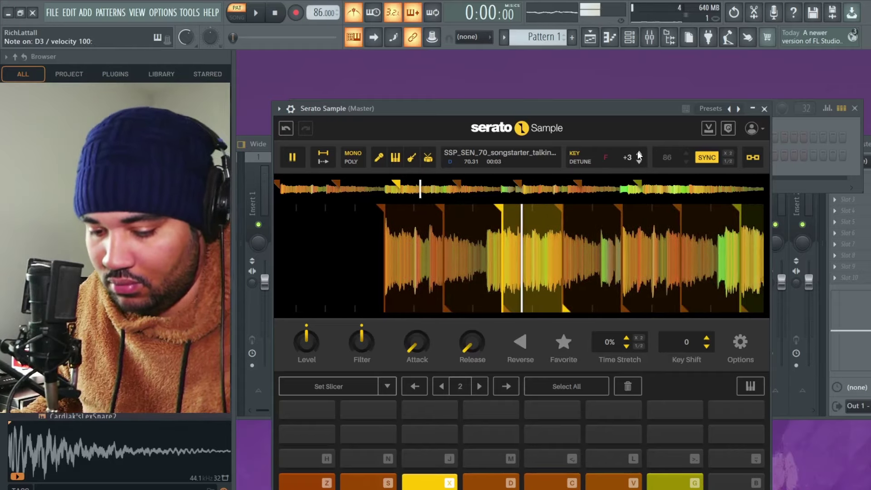
left_click(639, 155)
key("x")
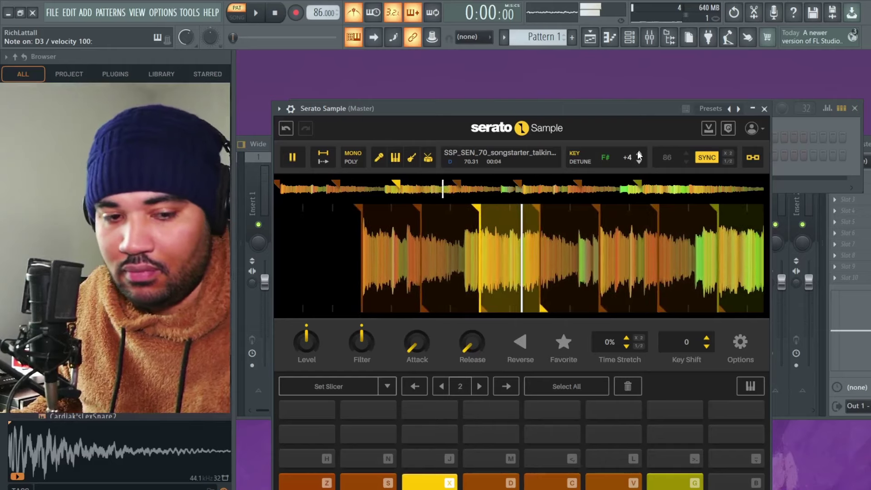
Step: Audition the transposed slices on pads Z, C, V and B
key("z")
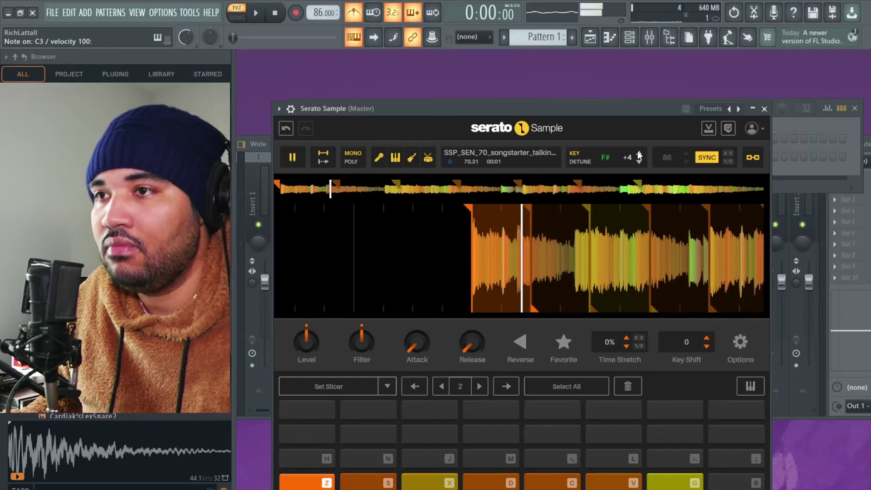
key("c")
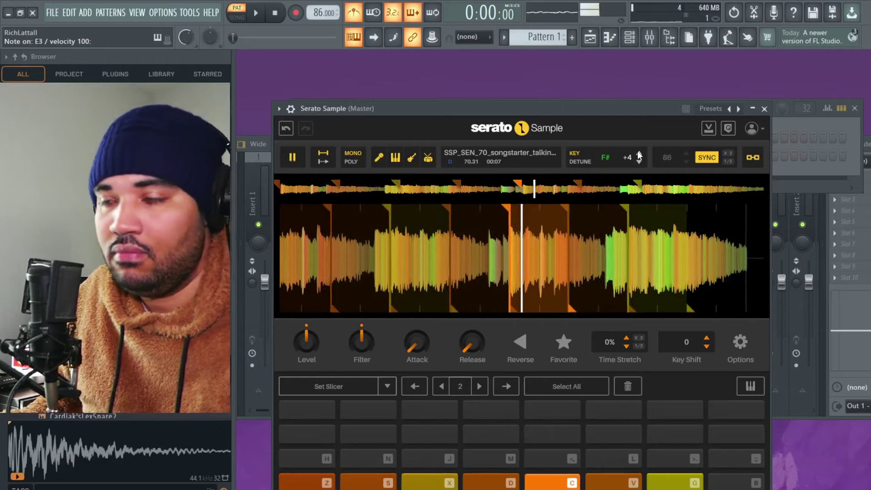
key("v")
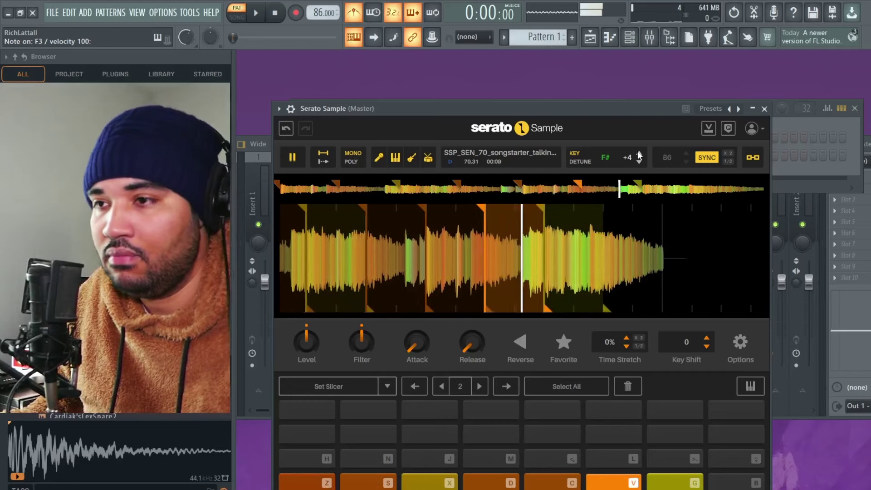
key("b")
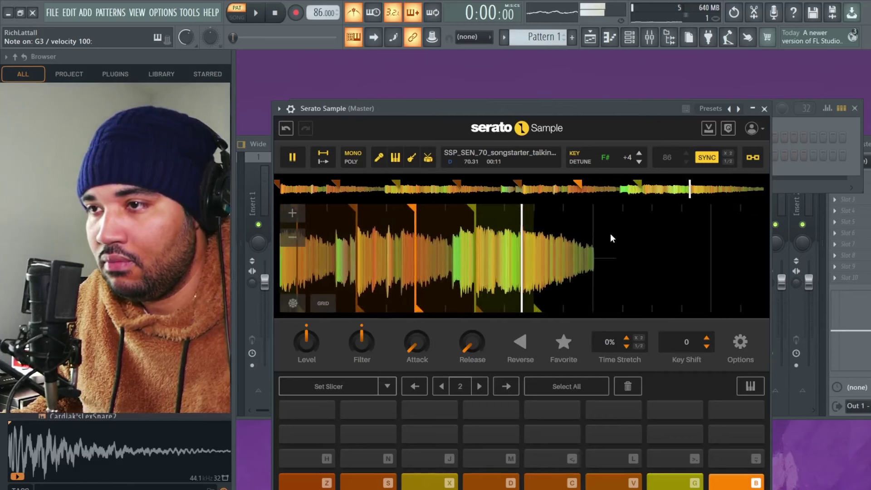
key("z")
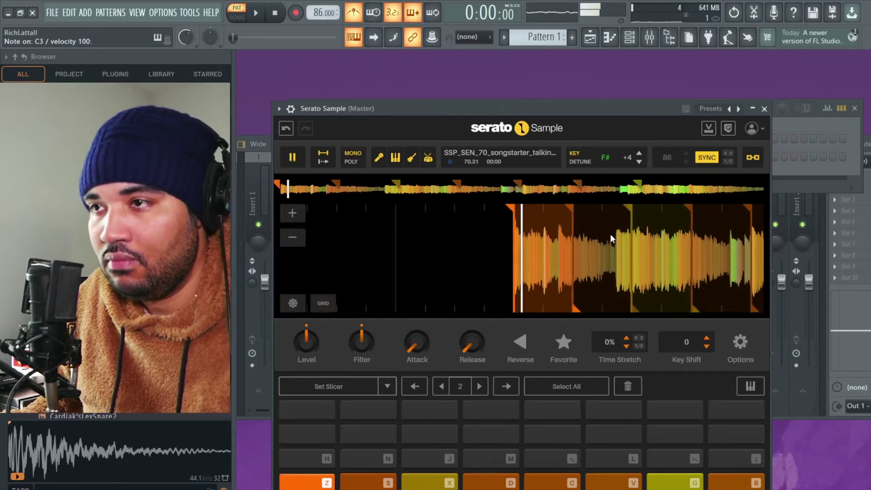
Step: Open the Serato Sample channel's piano roll and place two consecutive half-beat C3 notes at the start of bar 1
left_click(764, 109)
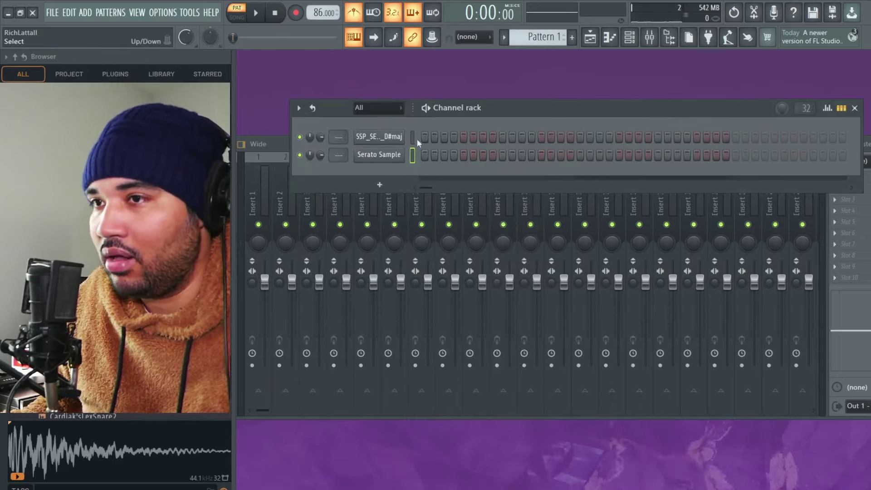
key("F7")
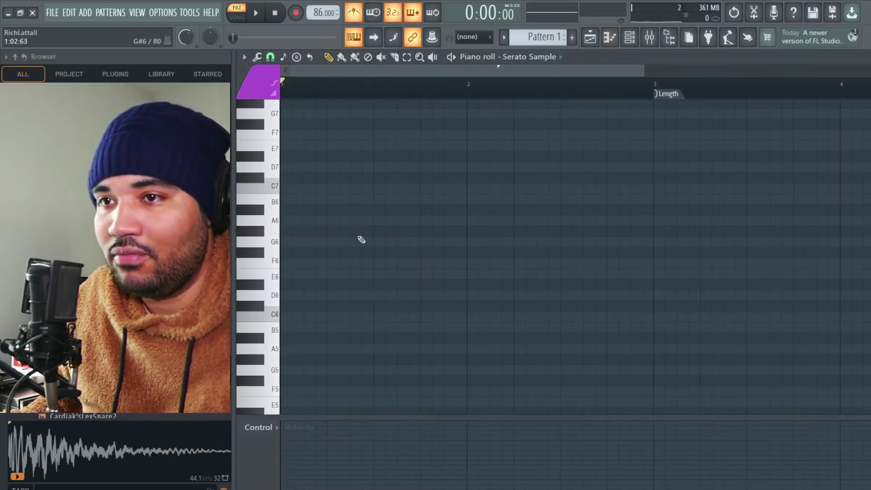
scroll(281, 254, "down", 5)
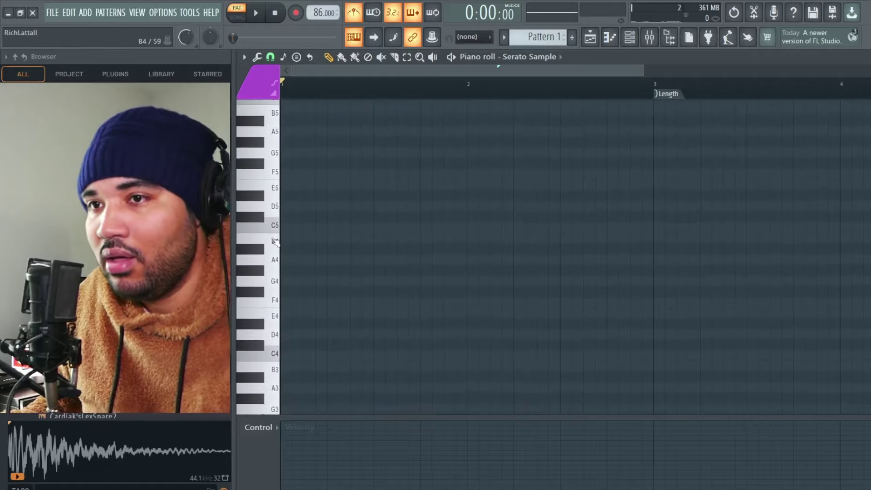
scroll(284, 249, "down", 6)
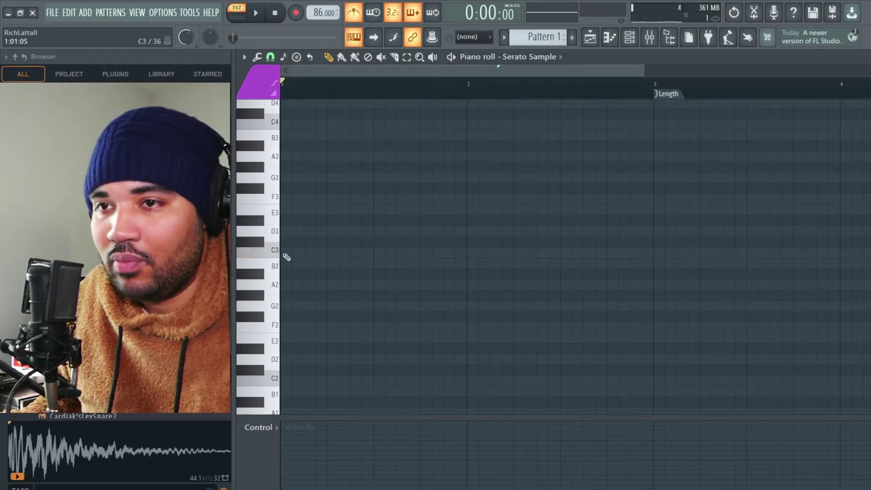
key("space")
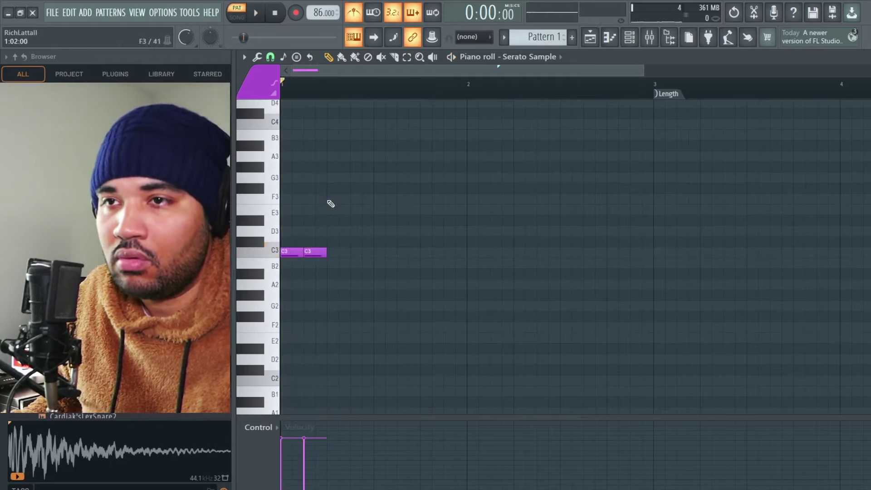
Step: Add a one-beat D3 note at beat 2 after the C3 notes and play the pattern
left_click(333, 232)
left_click_drag(351, 235, 373, 235)
key("space")
key("space")
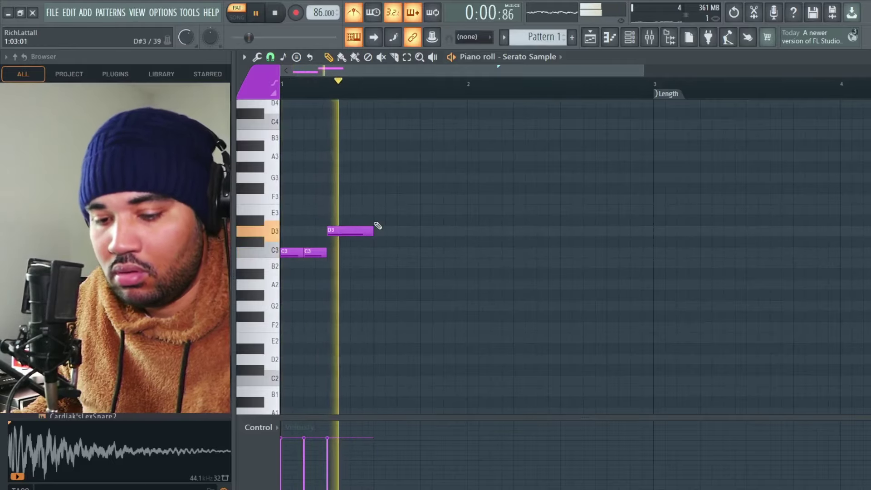
key("ctrl+a")
key("ctrl+b")
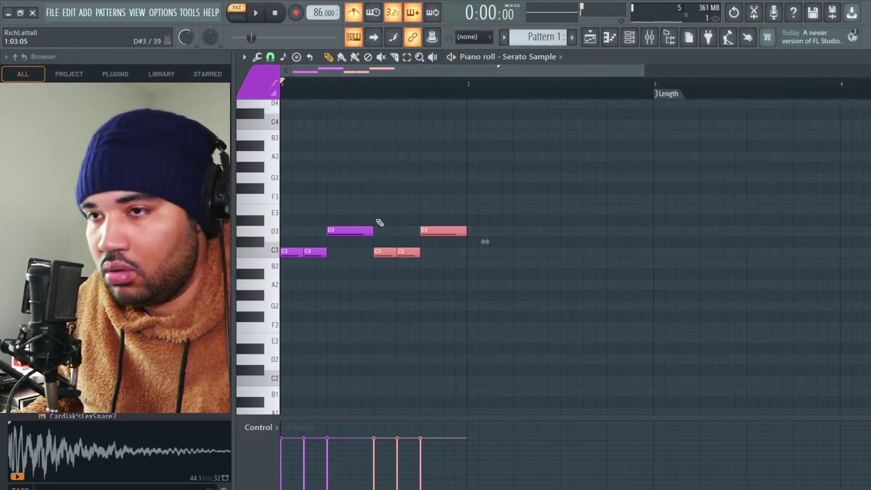
key("Delete")
Step: Extend the melody with a one-beat D#3 at beat 3, a half-beat E3 at beat 4 and a one-beat F3 right after it
key("space")
left_click(376, 220)
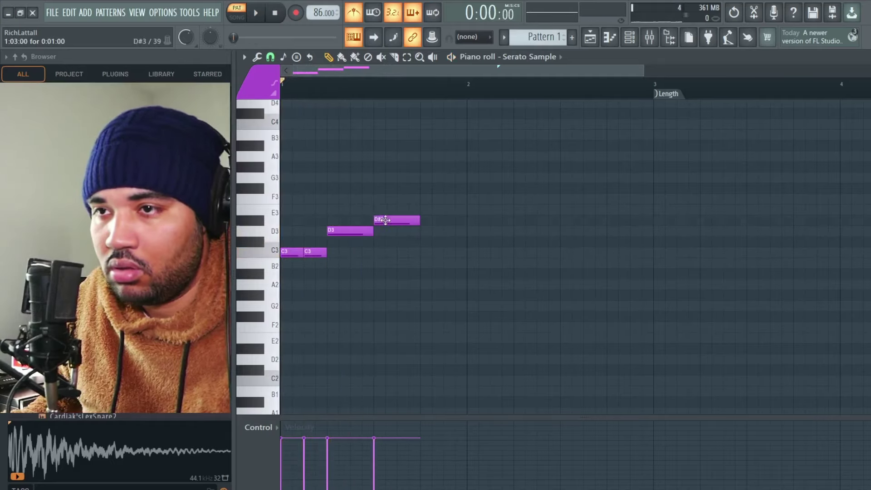
key("space")
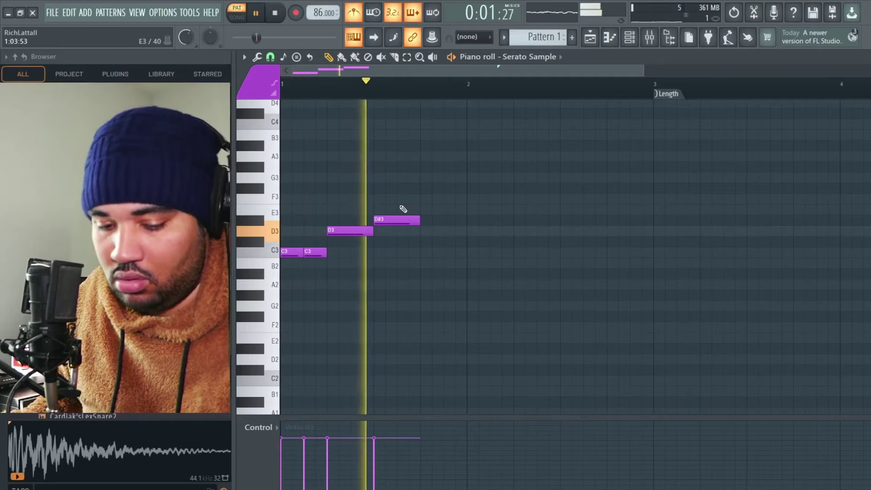
key("space")
left_click(421, 210)
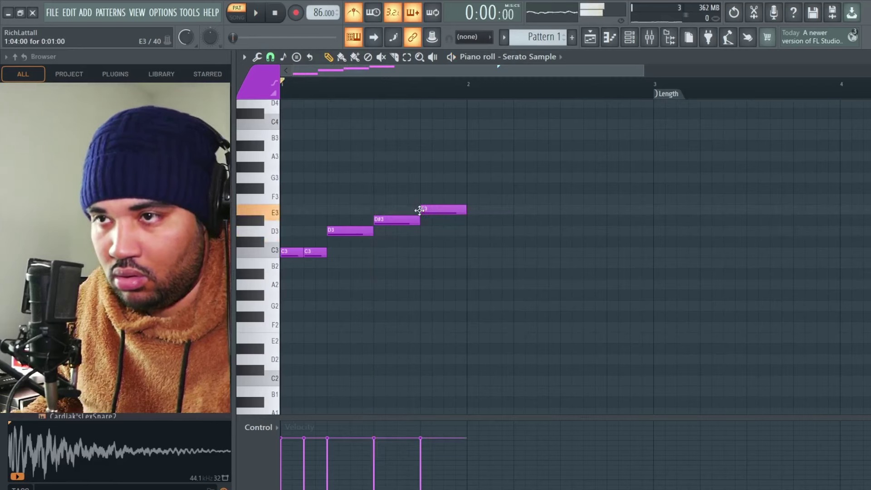
left_click(447, 198)
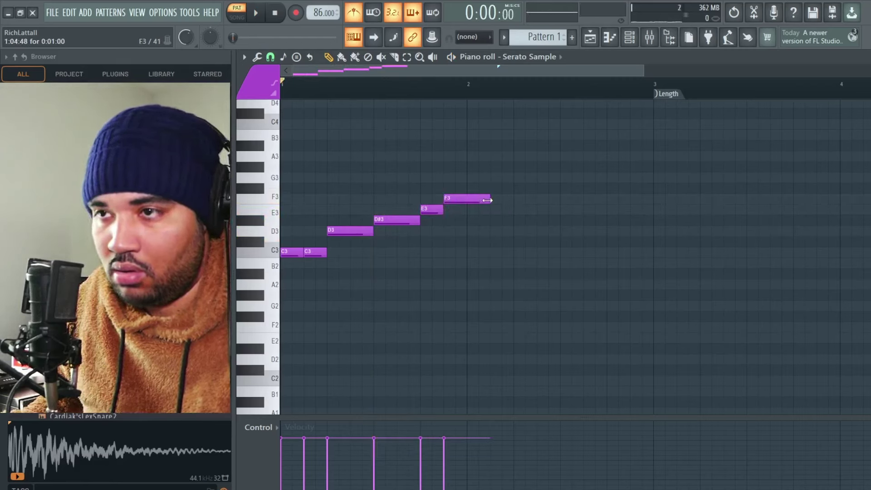
Step: Shorten the F3 note to half a beat, duplicate the bar 1 melody into bar 2 and play the pattern
key("space")
key("ctrl+b")
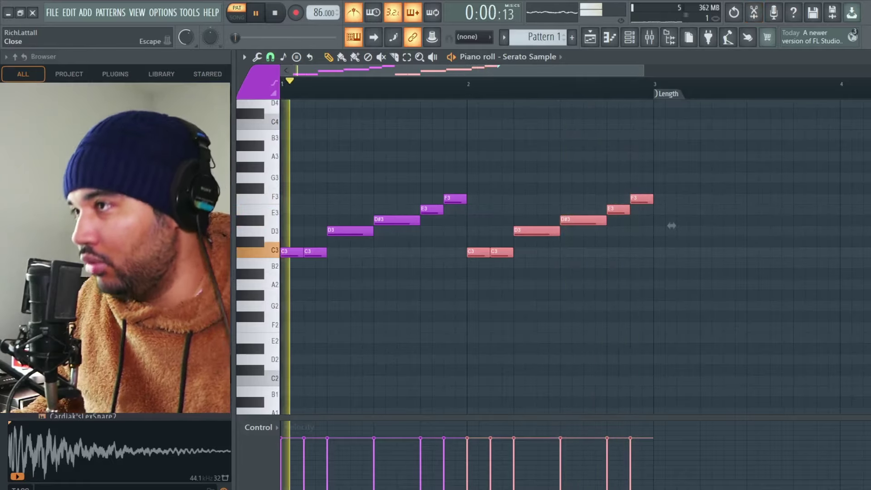
key("F7")
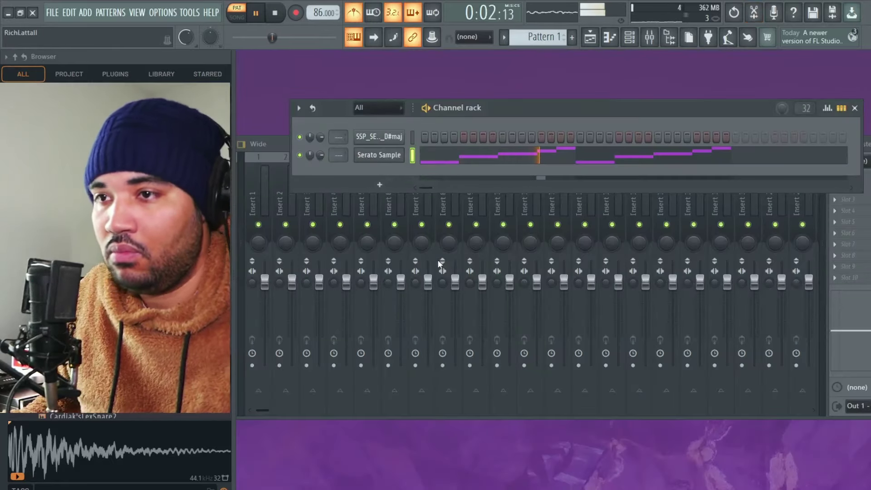
Step: Clone the Serato Sample channel, open the clone's empty piano roll and stop playback
key("alt+c")
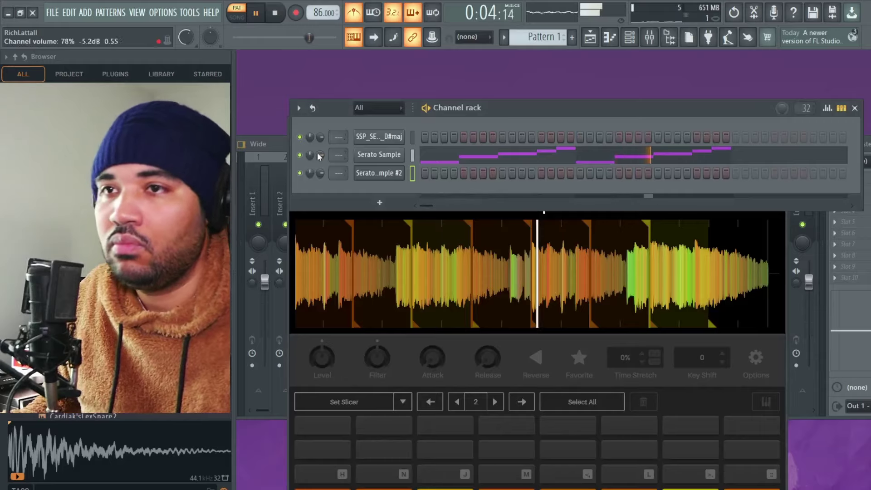
left_click(367, 171)
key("F7")
key("space")
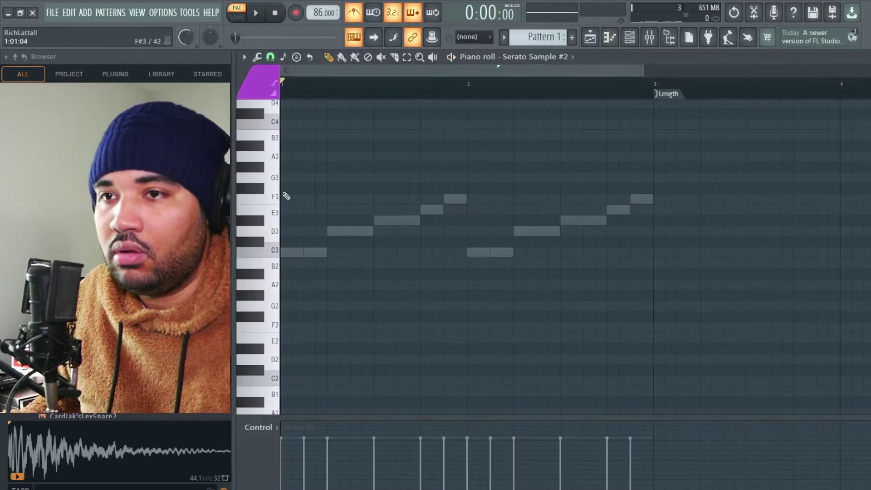
Step: Place a two-beat F#3 note at the start of bar 1 and play the pattern
left_click(303, 179)
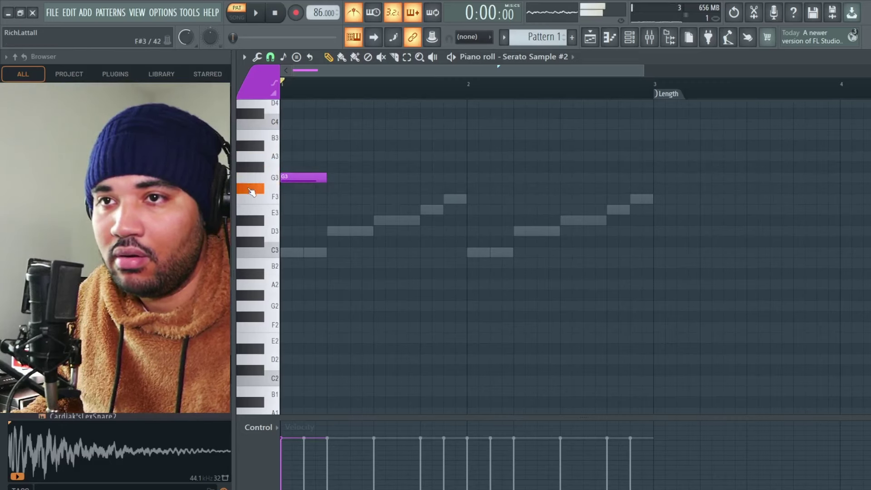
left_click_drag(290, 178, 370, 198)
key("space")
key("space")
key("space")
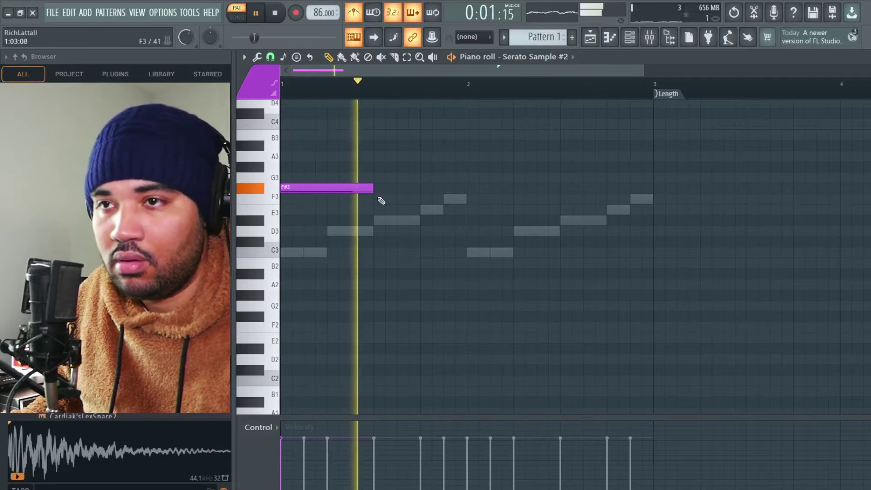
Step: Add a two-beat G3 note at beat 3, duplicate the F#3 and G3 phrase into bar 2 and play it
left_click(375, 199)
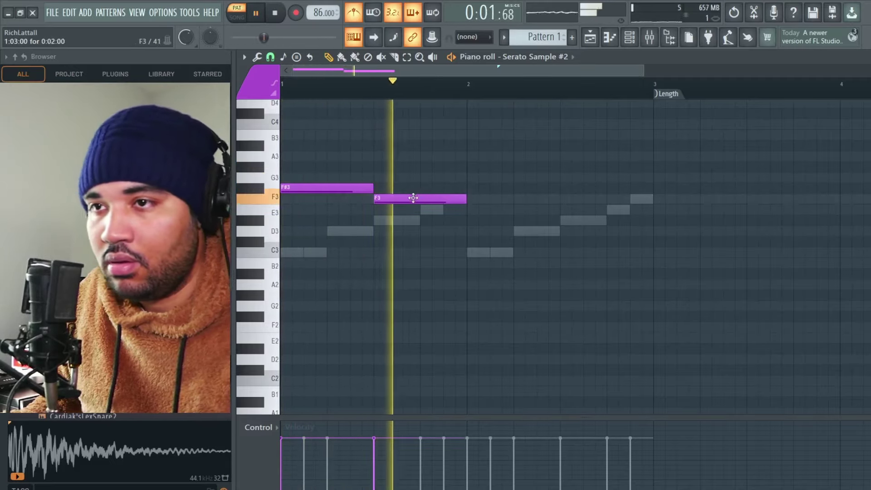
key("space")
left_click_drag(400, 200, 402, 176)
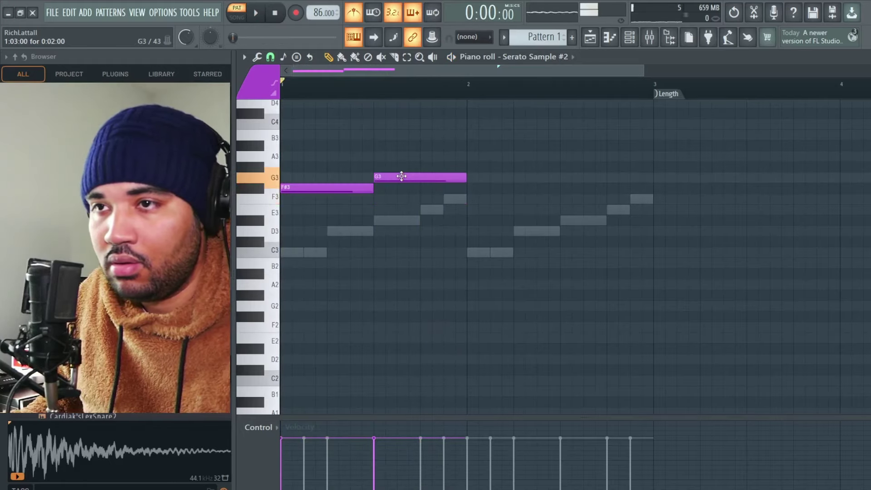
key("space")
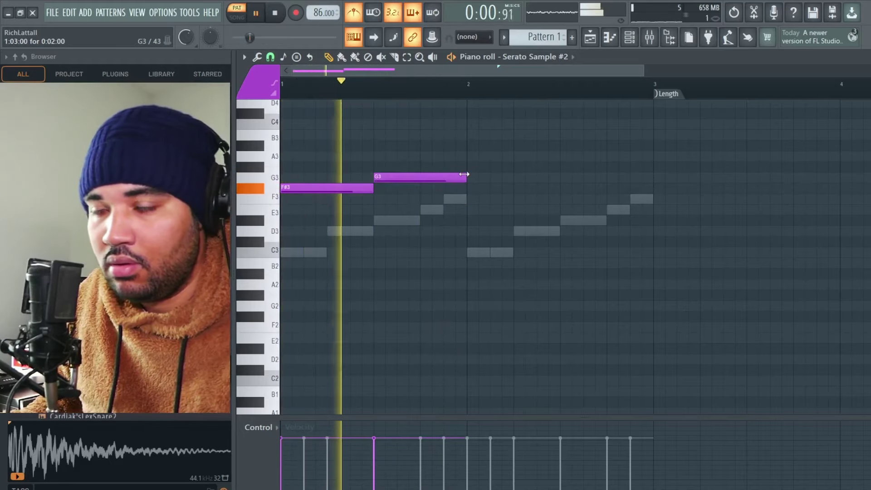
key("space")
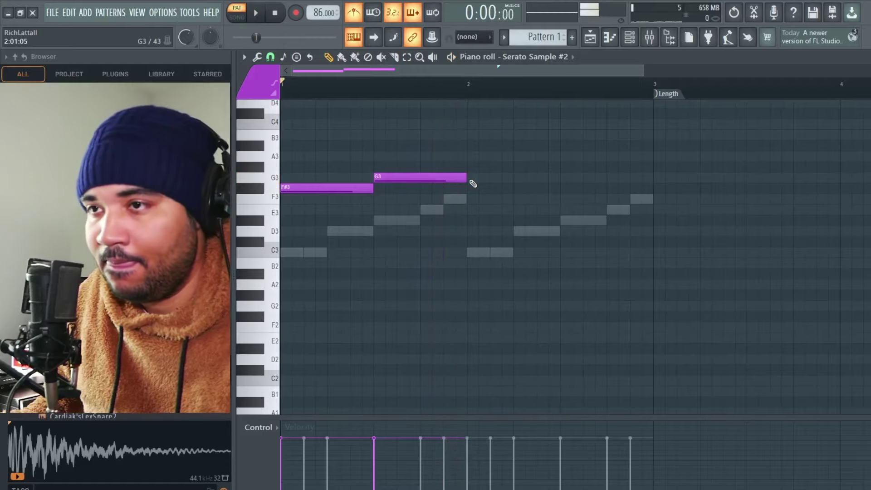
key("ctrl+b")
key("space")
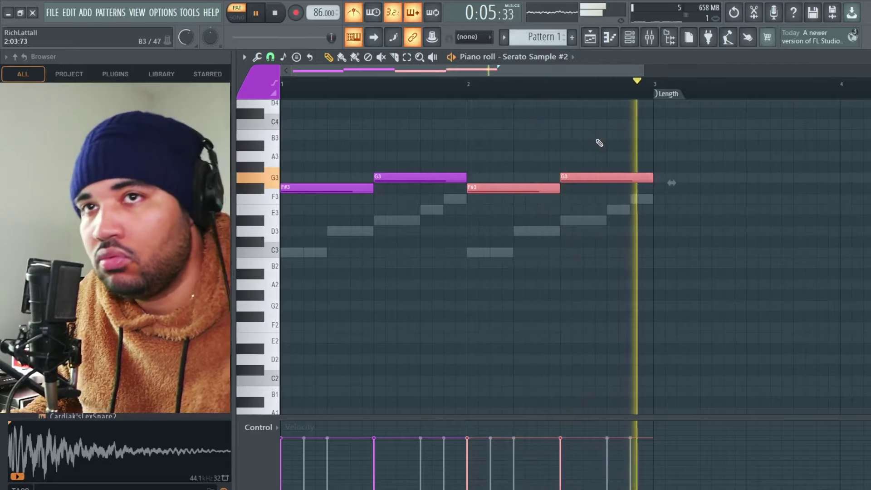
Step: Clone the sampler channel again, mute the two earlier Serato Sample channels and open the new clone's piano roll
key("Escape")
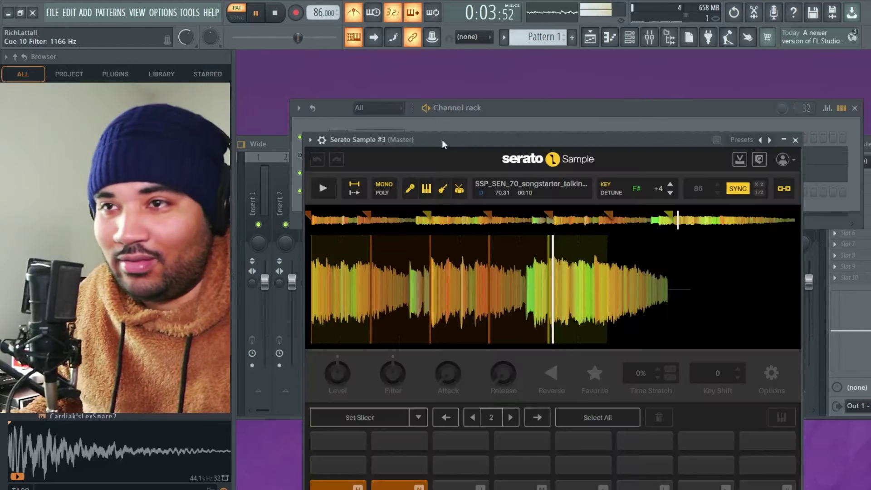
left_click(487, 124)
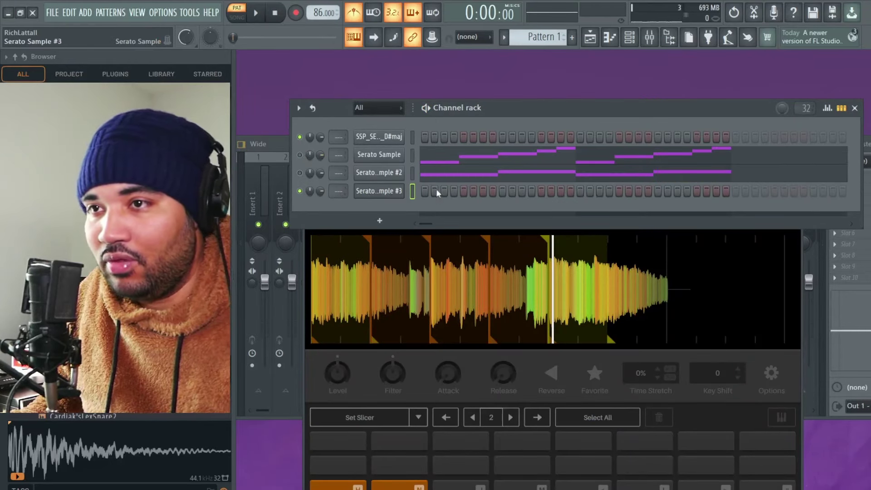
key("F7")
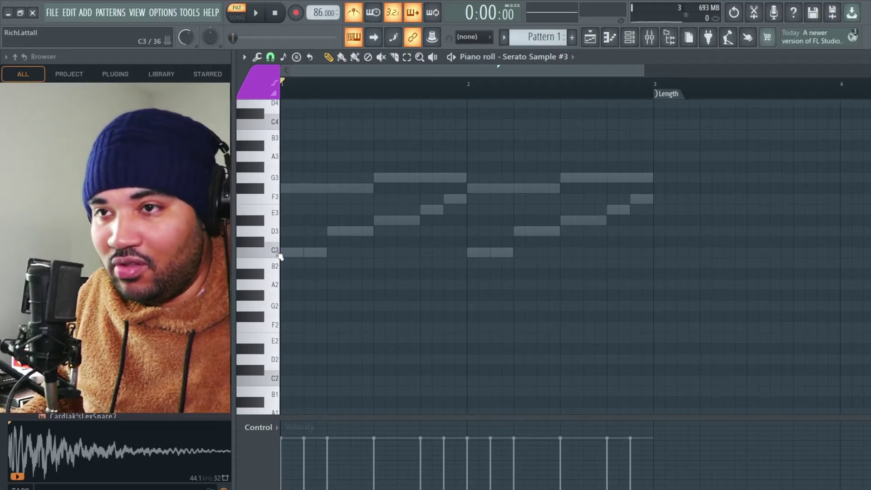
Step: Review the note patterns of the Serato Sample and Serato Sample #2 channels
key("Escape")
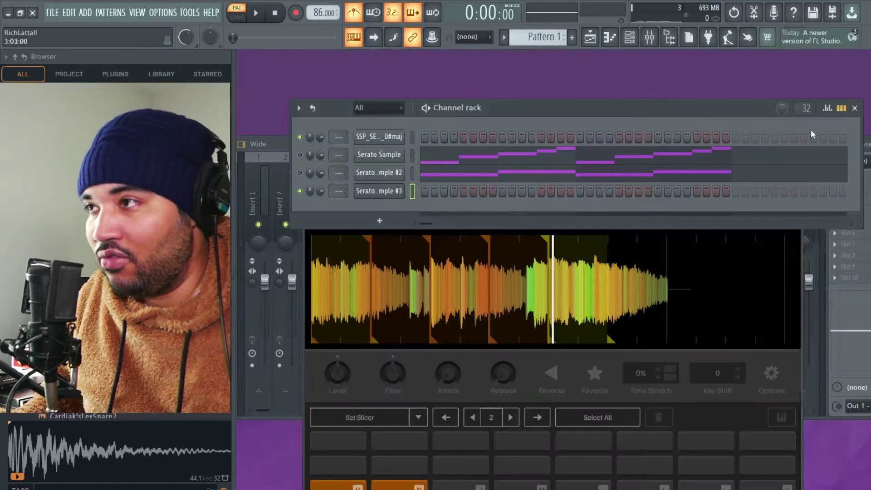
left_click(495, 155)
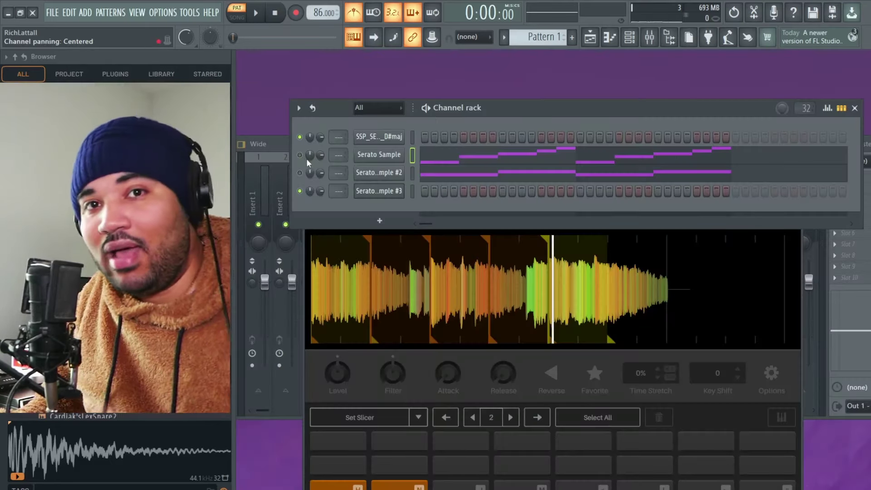
left_click(300, 173)
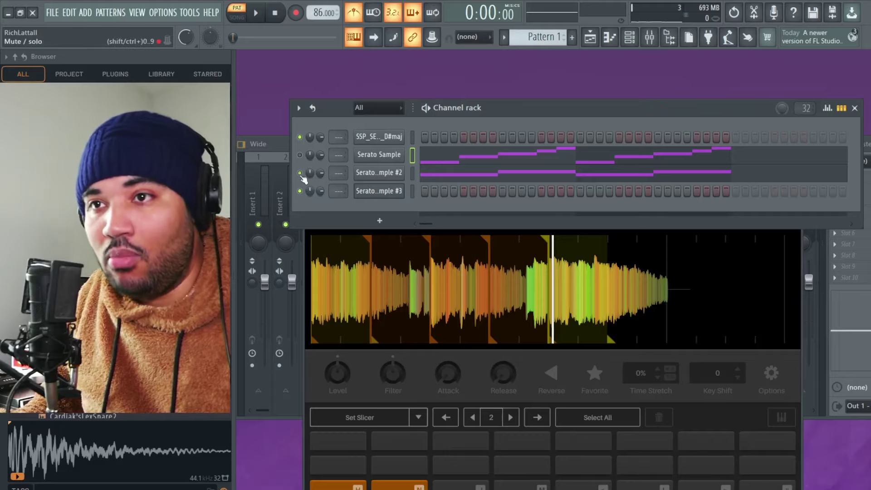
left_click(419, 174)
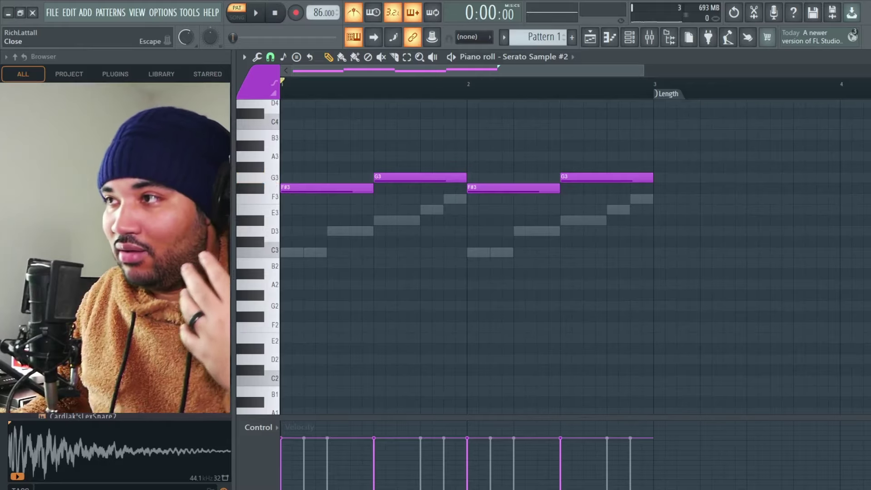
key("Escape")
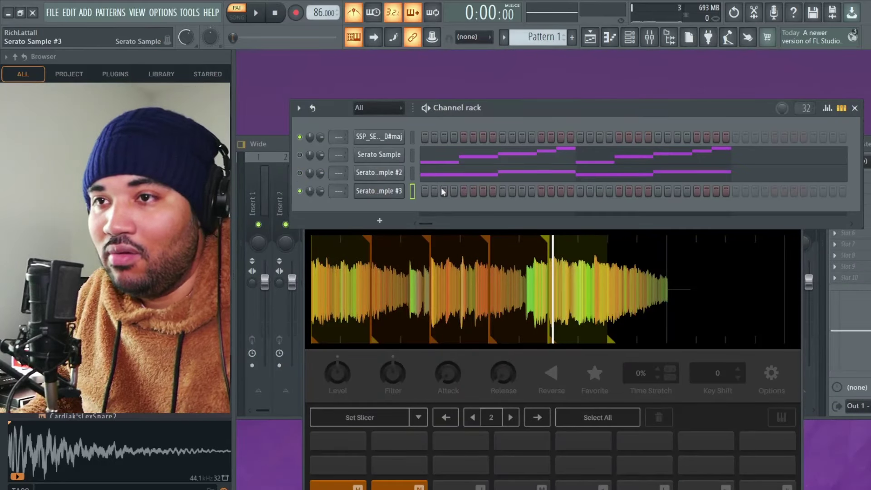
Step: Open the Serato Sample #3 piano roll and place a two-beat D3 at bar 1's start and a one-beat C#3 at beat 3
key("F7")
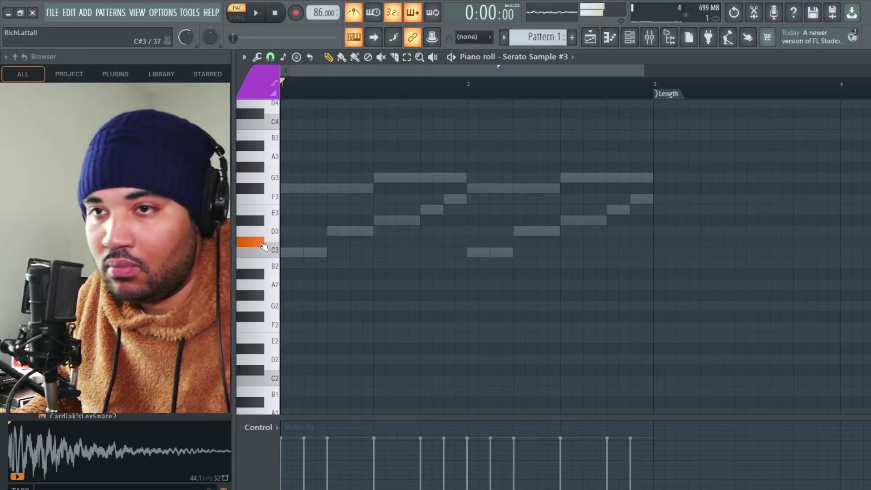
key("space")
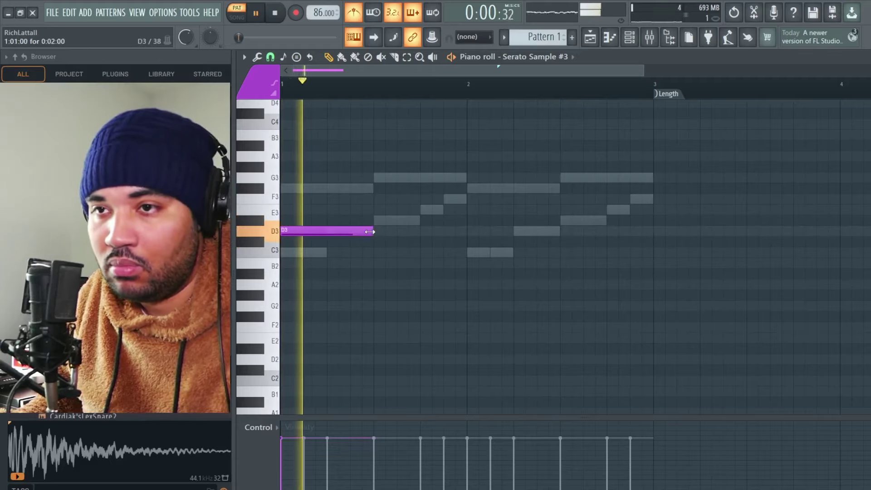
left_click(375, 241)
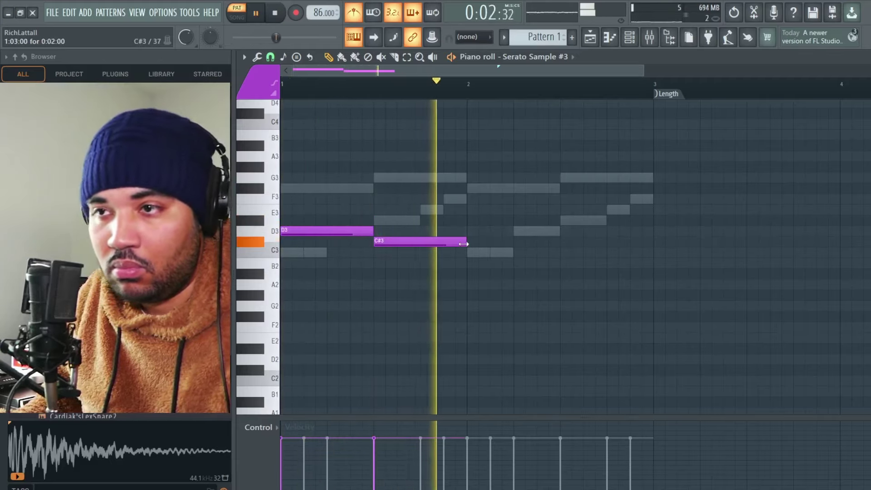
key("space")
left_click_drag(465, 241, 435, 247)
key("space")
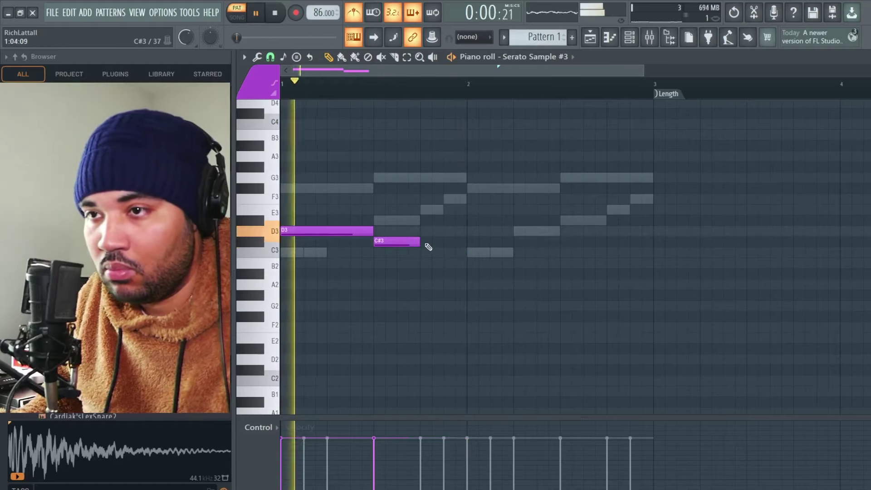
Step: Add a half-beat C#3 at beat 4 followed by two quarter-beat E3 notes, playing the pattern to check
left_click(428, 241)
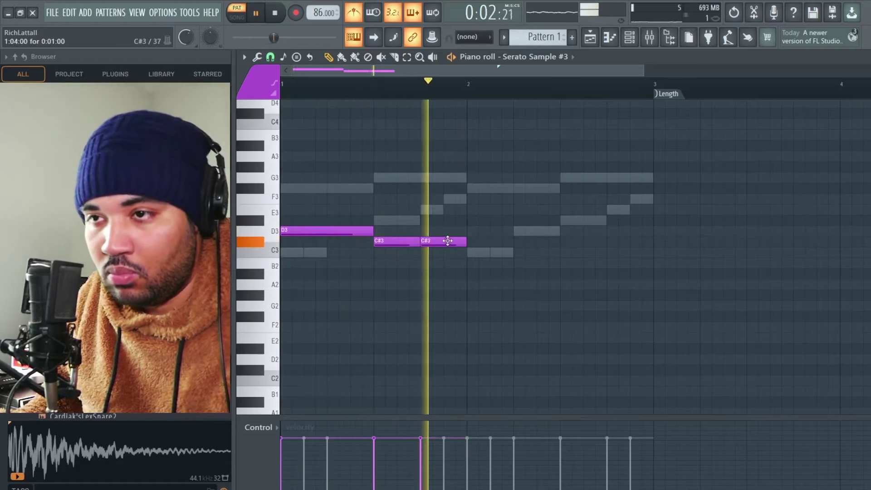
key("space")
left_click(427, 221)
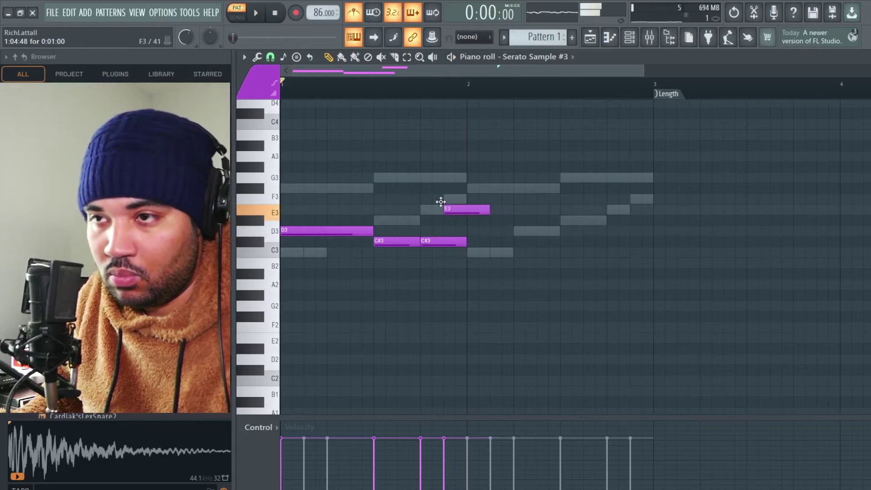
key("space")
left_click_drag(465, 241, 444, 246)
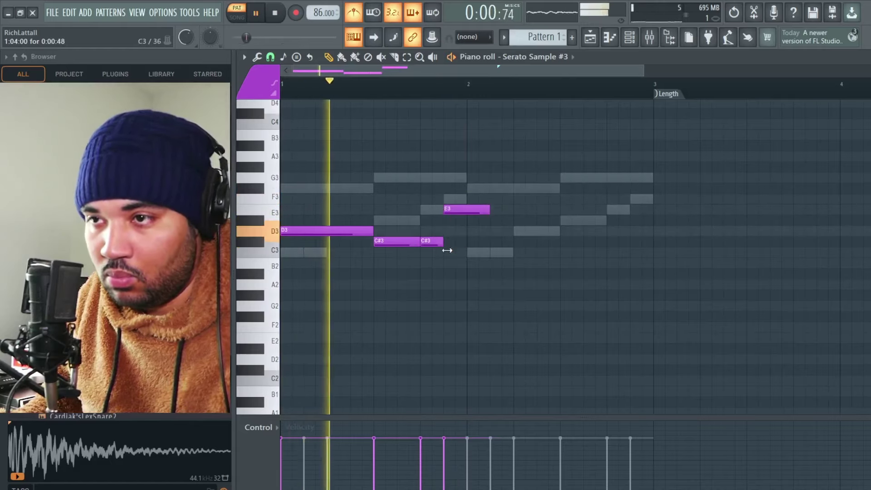
left_click_drag(489, 209, 462, 218)
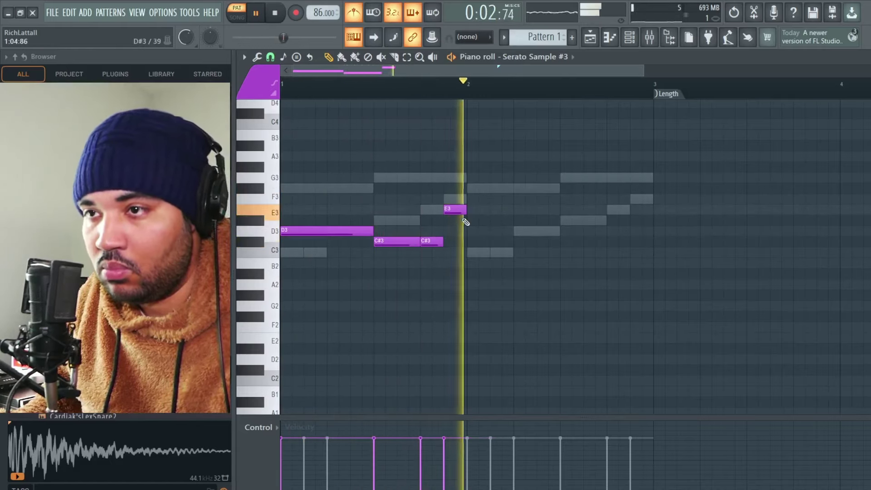
key("space")
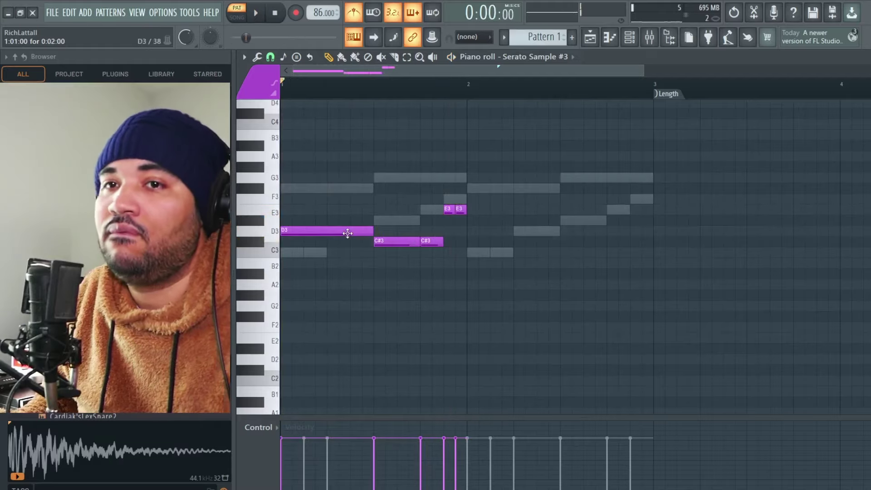
Step: Duplicate the bar 1 phrase into bar 2, clear the selection and play the pattern
key("ctrl+b")
left_click(572, 156)
right_click(571, 155)
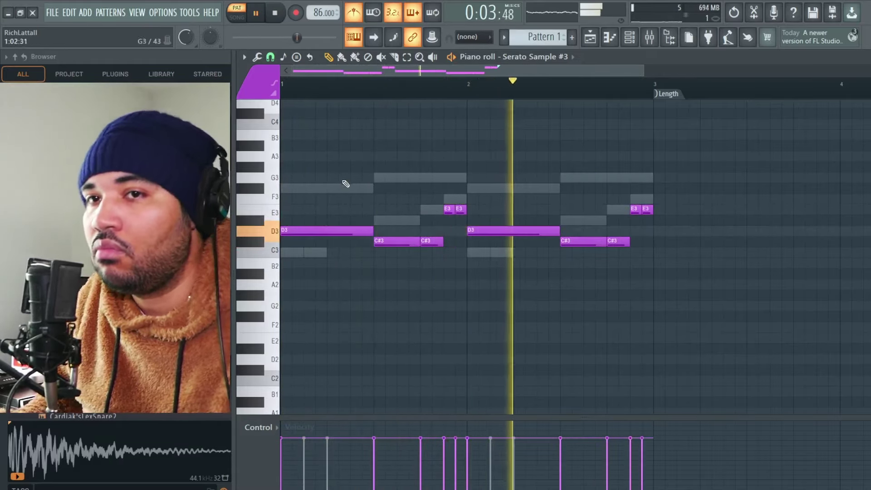
Step: Shorten the D3 note in bar 1 to one beat and add a half-beat F#3 at beat 2
left_click_drag(372, 230, 327, 232)
key("space")
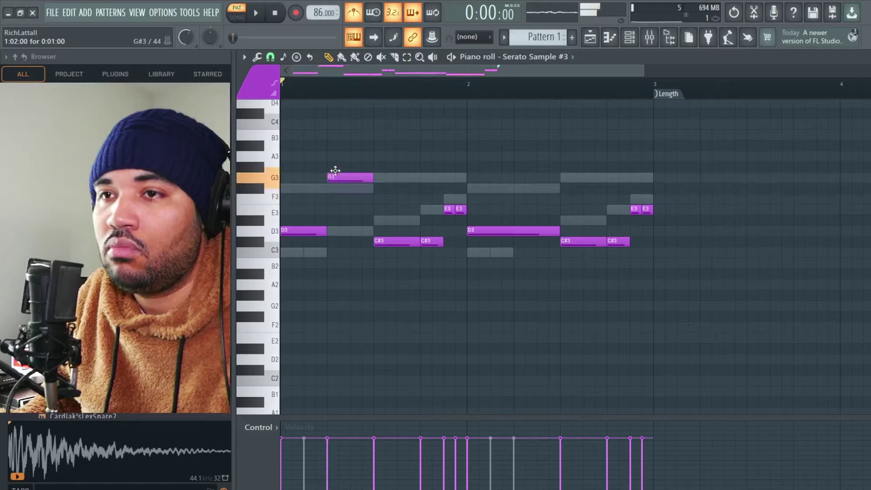
key("space")
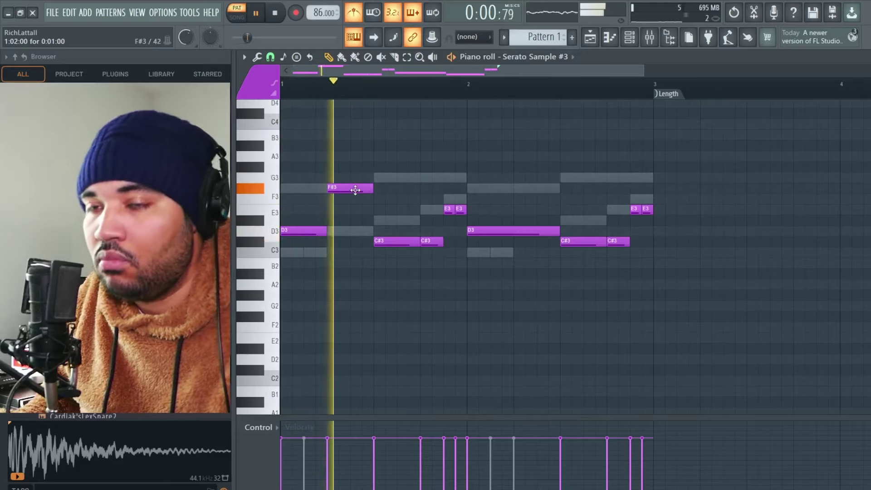
key("space")
key("space")
left_click(352, 188)
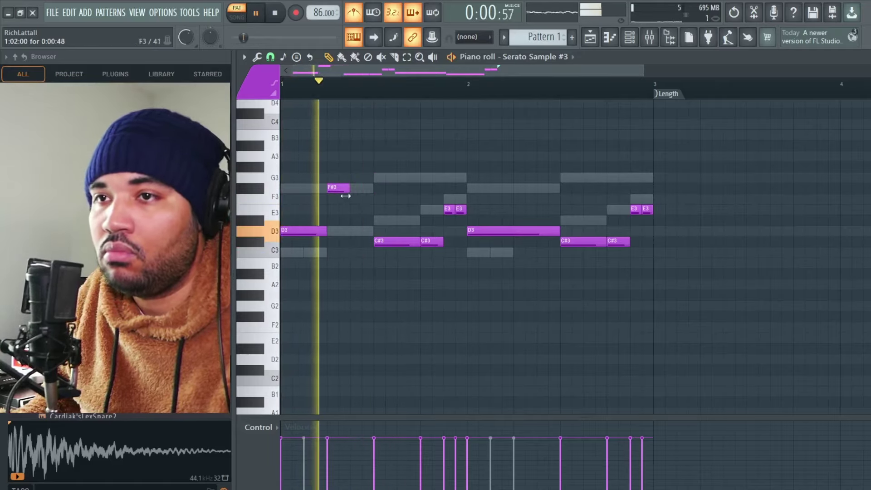
Step: Try F#3, F3 and D#3 as a half-beat note on the second half of beat 2 in bar 1, playing each version
key("space")
key("space")
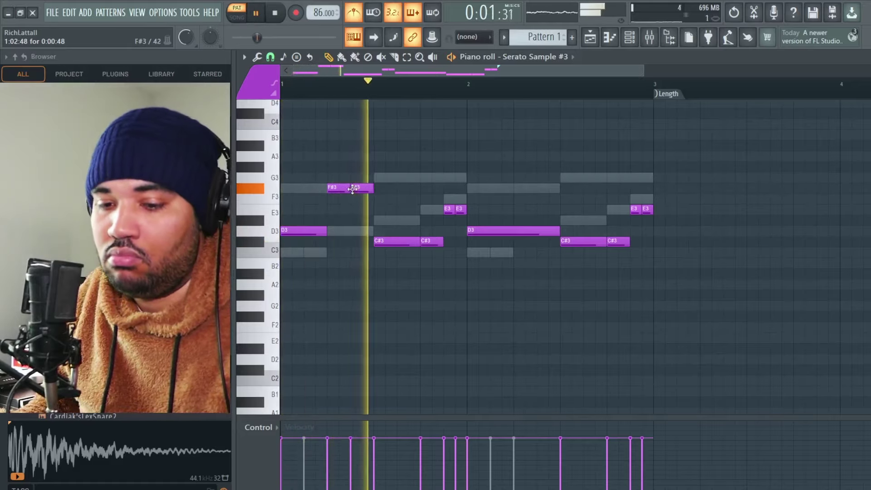
right_click(355, 190)
key("space")
key("space")
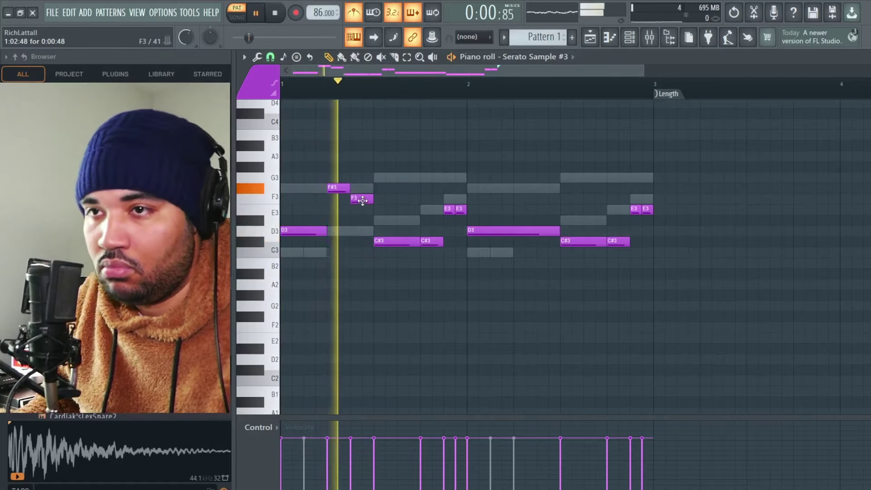
key("space")
right_click(359, 200)
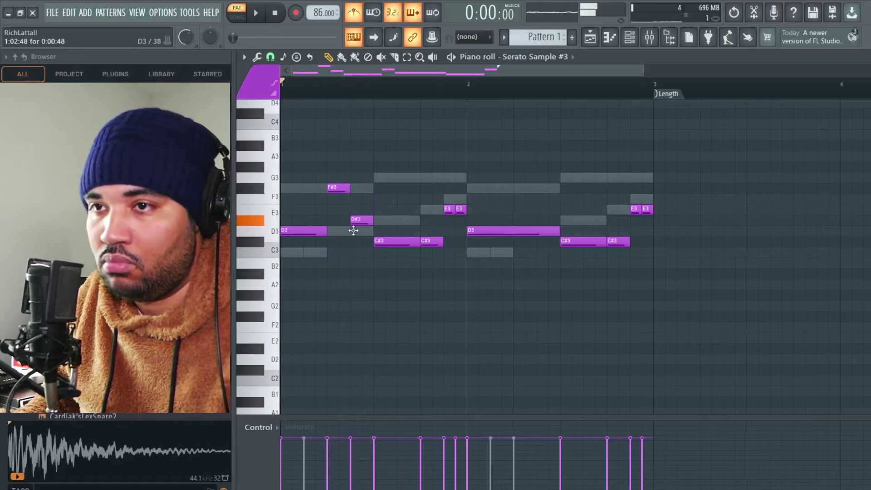
key("space")
key("space")
key("space")
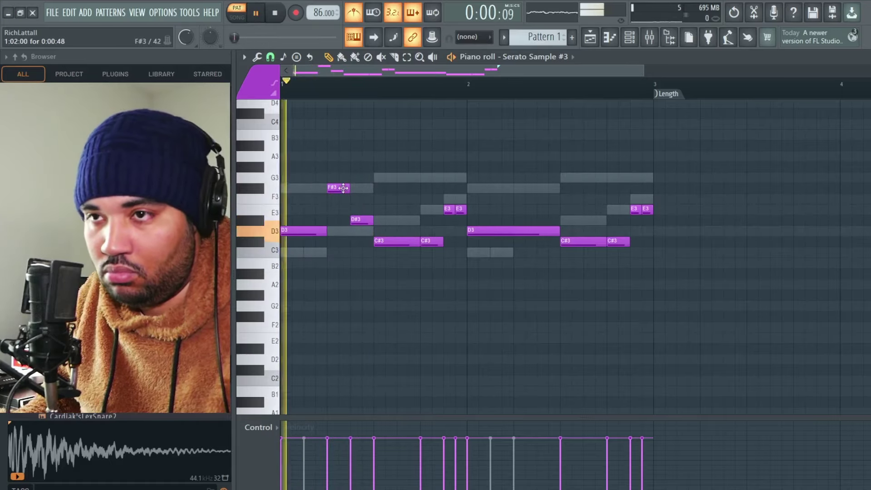
Step: Replace the F#3 and D#3 notes in bar 1 with a one-beat D3 at beat 2, play the pattern and close the piano roll
right_click(344, 188)
key("space")
key("space")
mouse_move(358, 221)
left_mouse_down()
mouse_move(334, 221)
mouse_move(368, 222)
mouse_move(354, 231)
left_mouse_up()
key("space")
key("space")
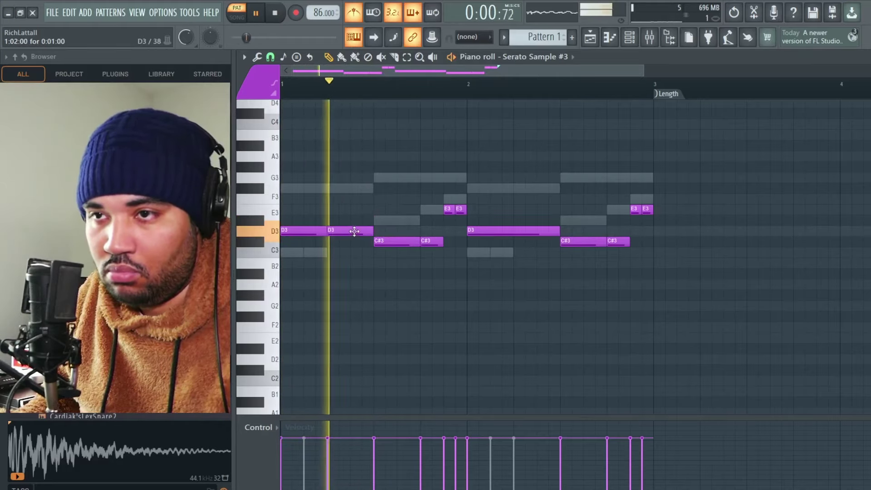
key("space")
key("space")
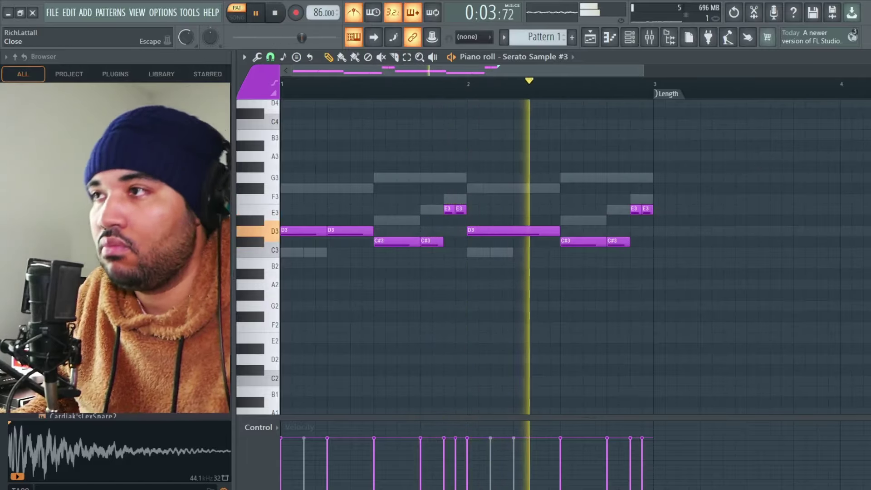
key("Escape")
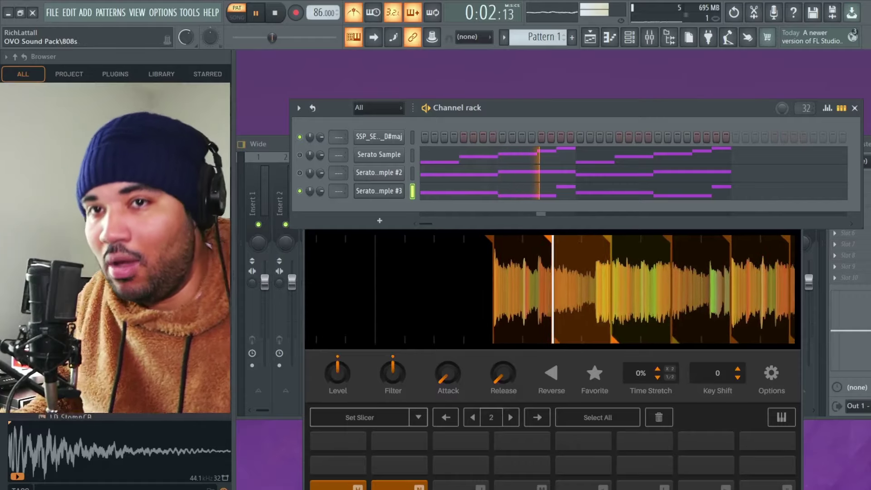
Step: Audition hi-hat samples in the browser's drum kits and add Hat Metal as a new channel, closing its sampler window
key("Down")
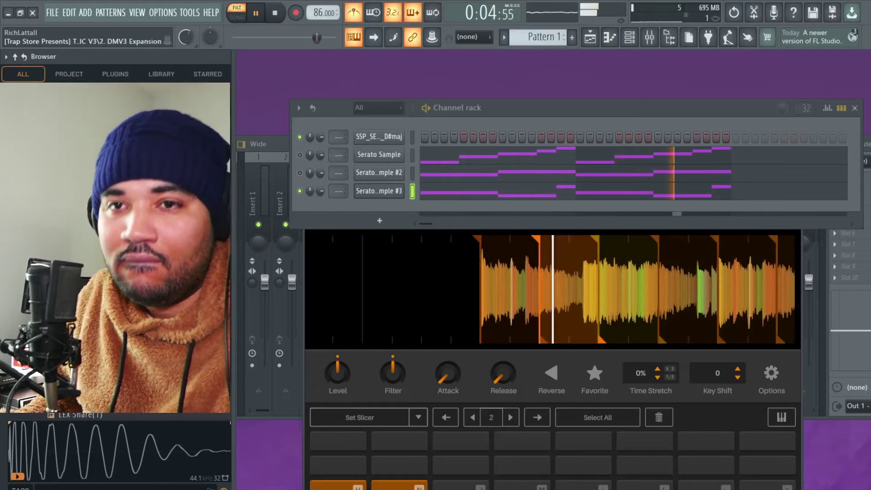
key("Down")
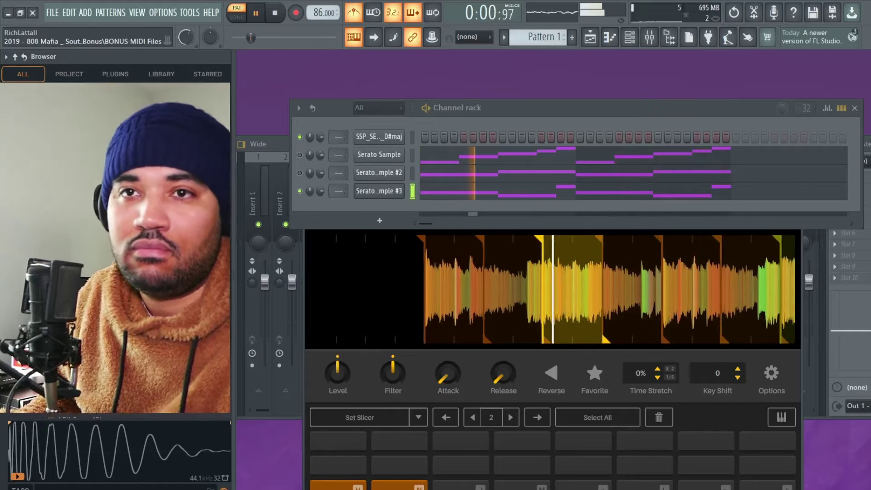
key("Left")
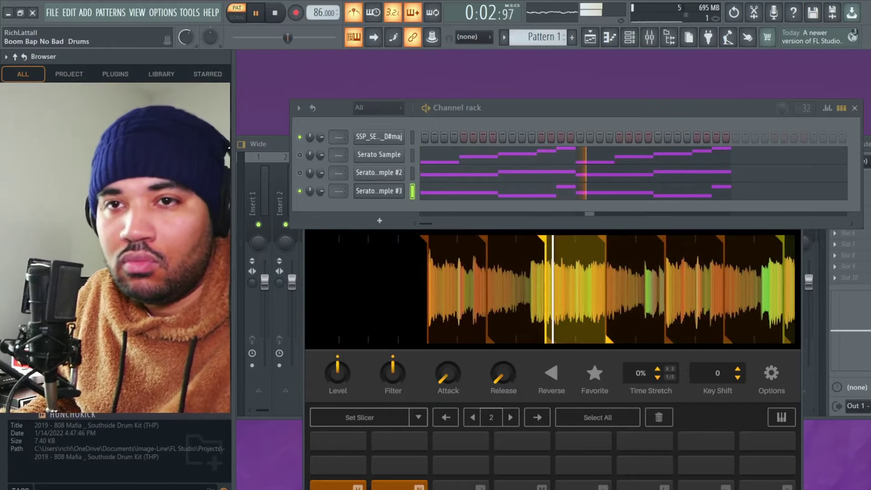
key("Down")
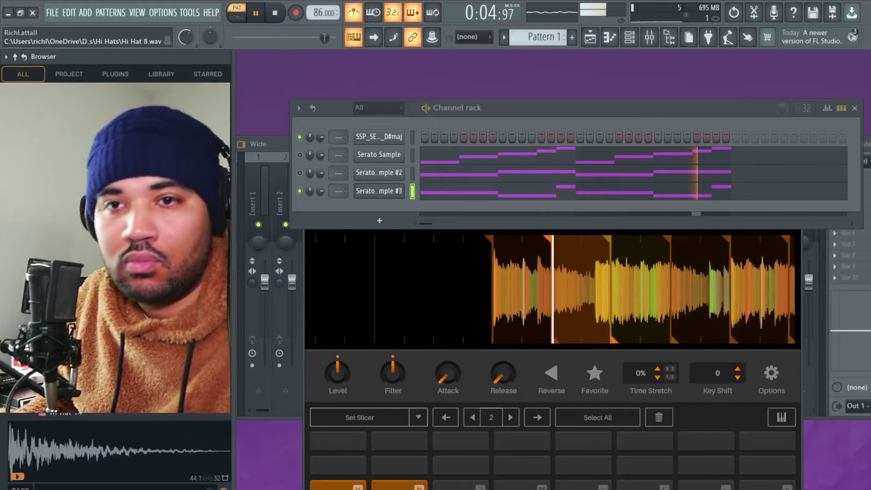
key("Down")
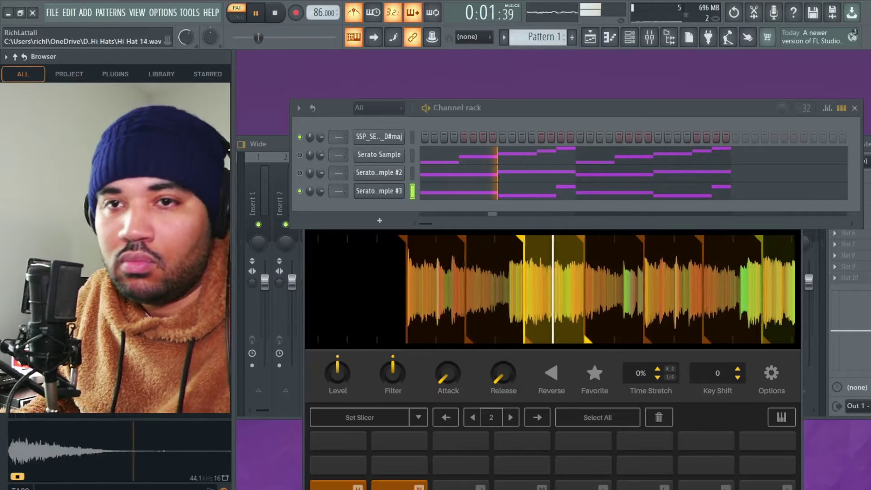
key("Left")
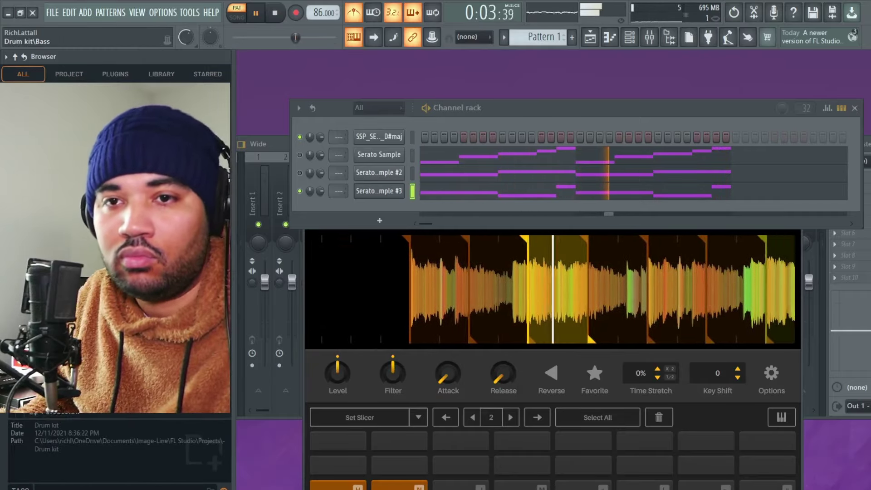
key("Down")
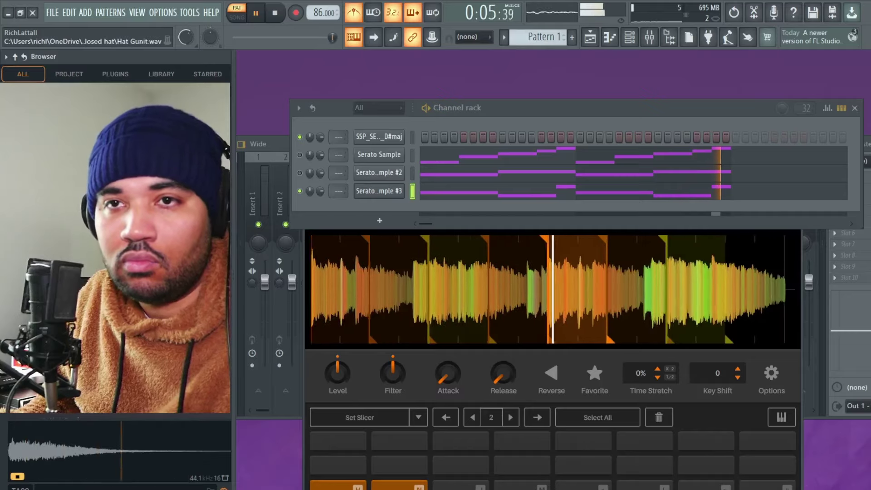
key("Down")
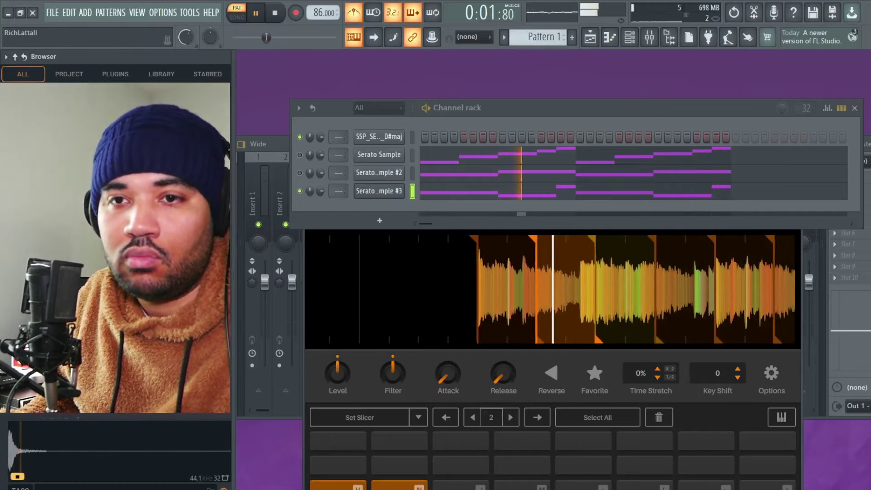
left_click_drag(114, 227, 361, 222)
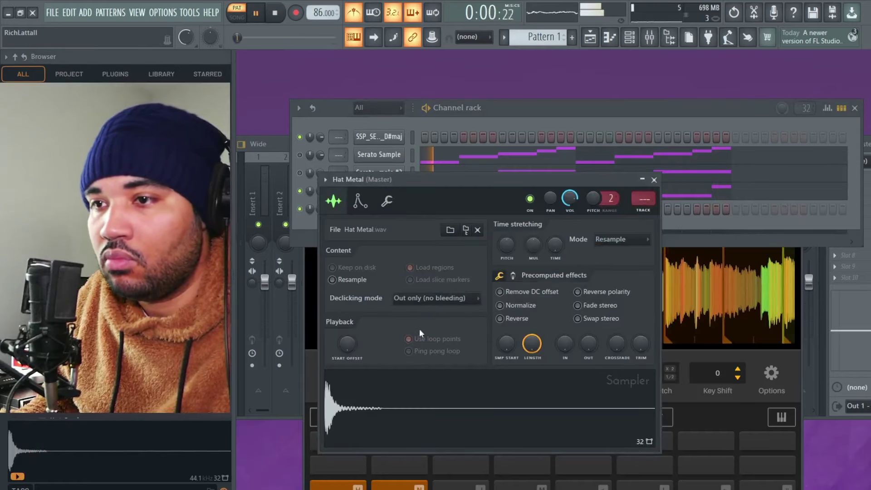
left_click(653, 181)
Step: Fill every second step of the Hat Metal channel across both bars and raise the channel rack's main swing slightly
left_click(426, 209)
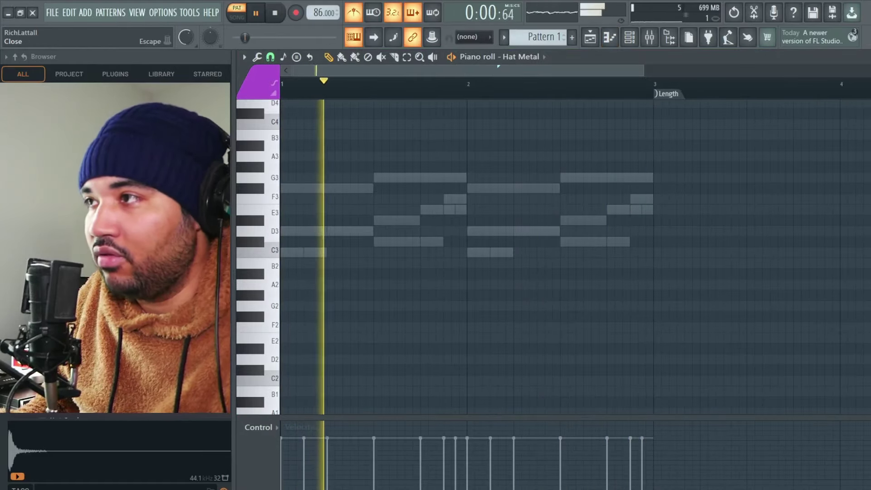
key("Escape")
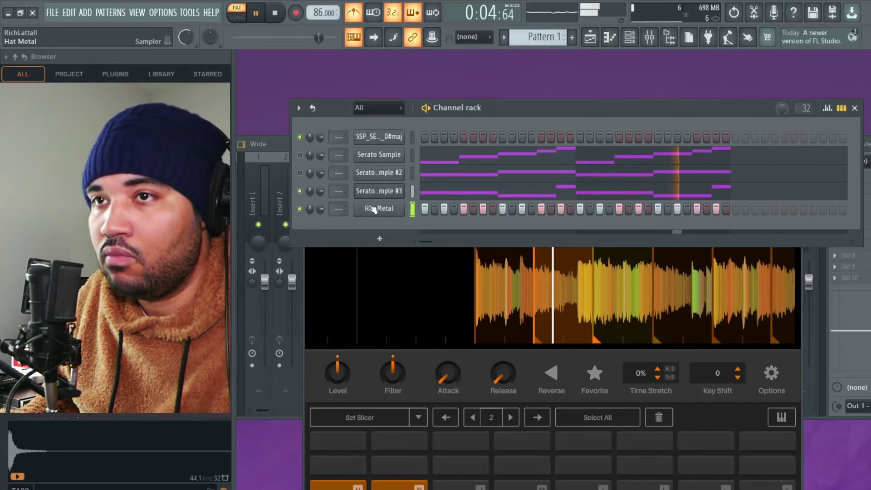
left_click(372, 209)
left_click(386, 201)
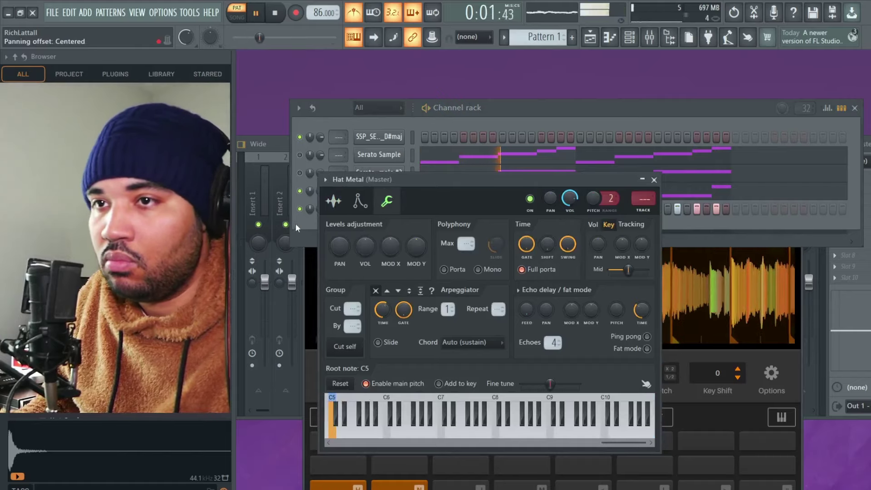
left_click(643, 181)
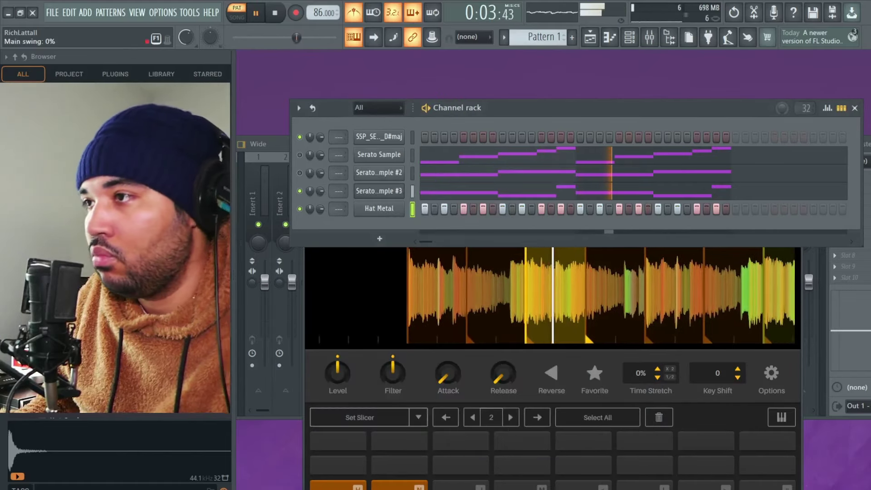
left_click_drag(781, 108, 780, 102)
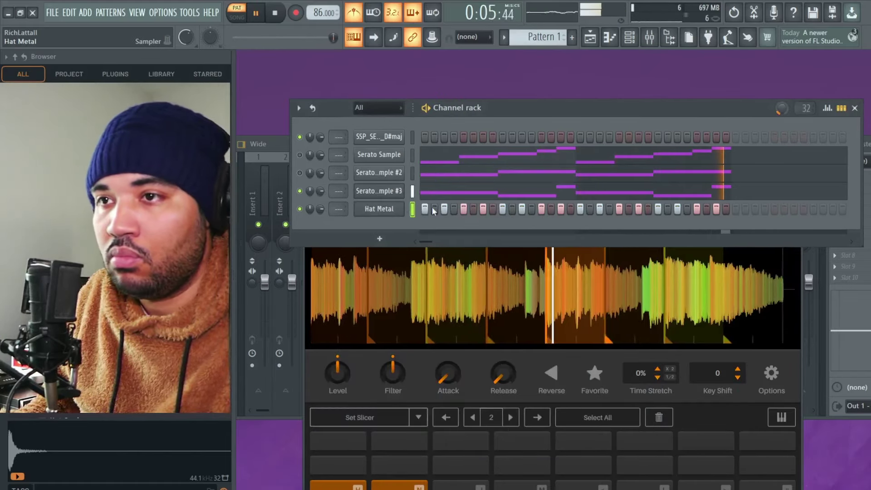
Step: In Hat Metal's piano roll, add an extra C5 hit on the fourth sixteenth of beat 1 in bar 1
key("F7")
scroll(436, 210, "up", 6)
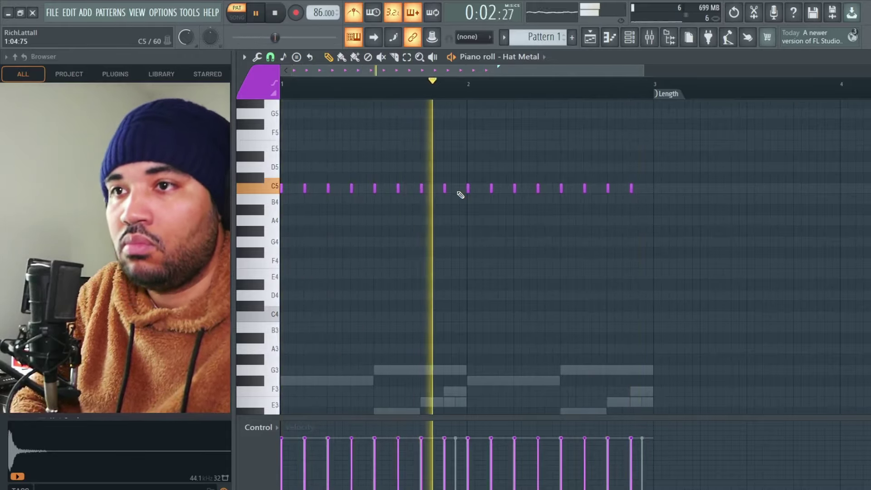
scroll(402, 70, "up", 3)
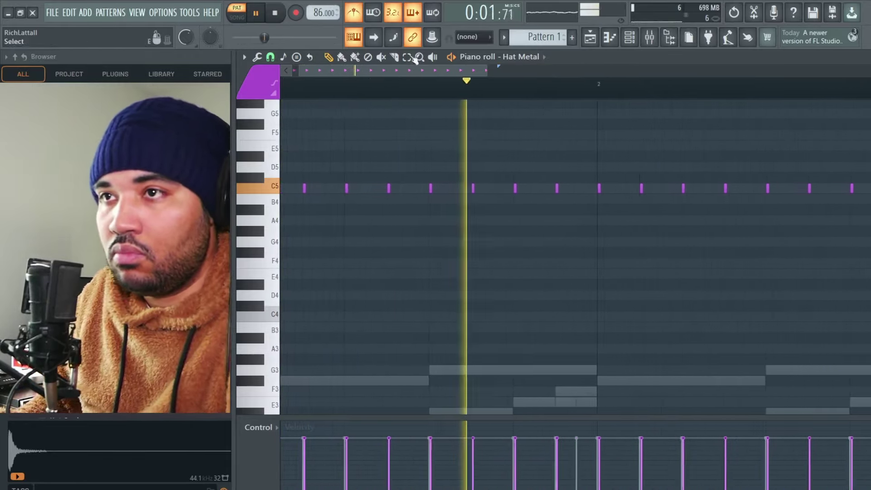
key("space")
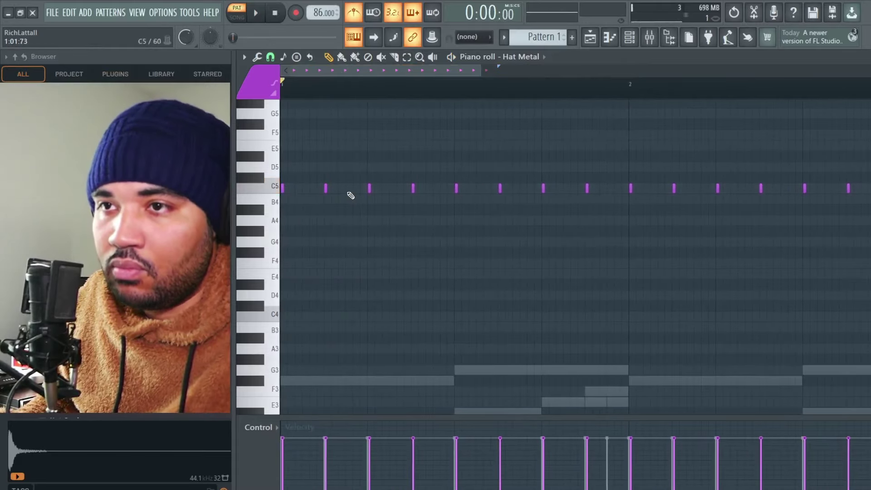
key("space")
left_click(346, 187)
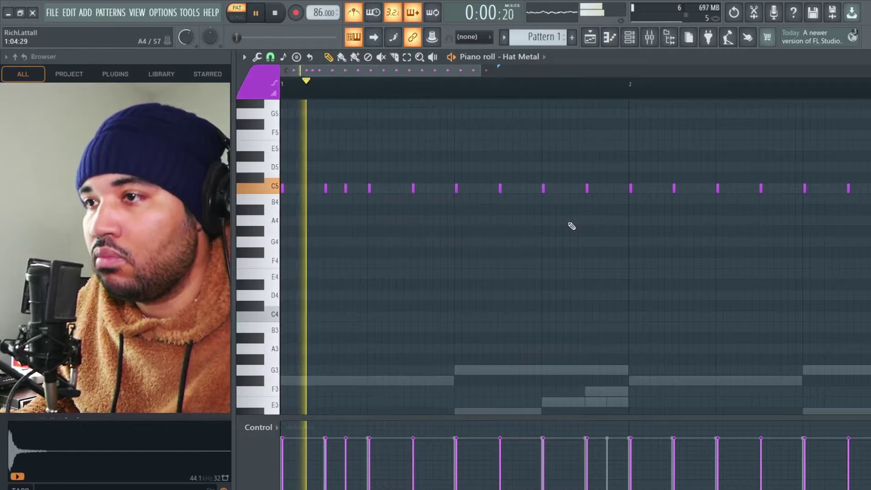
Step: Add A4 hits on the second and fourth sixteenths of beat 4 in bar 1, playing the pattern to check
left_click(567, 220)
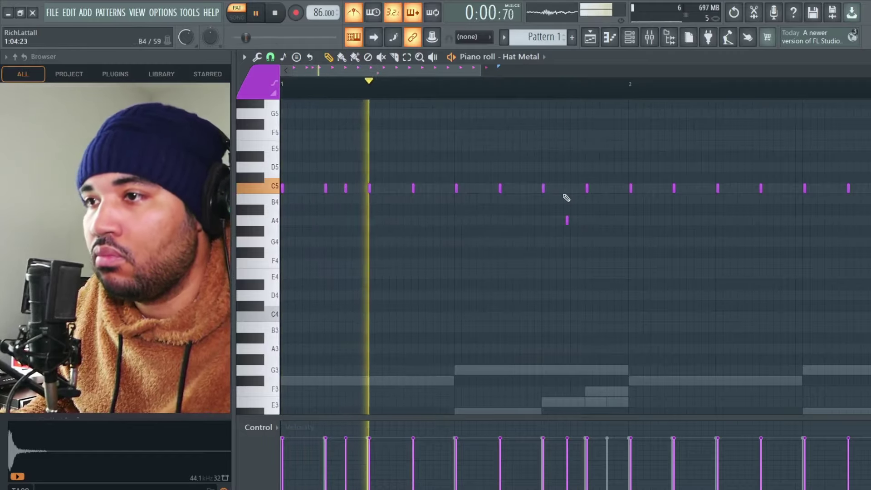
left_click(577, 221)
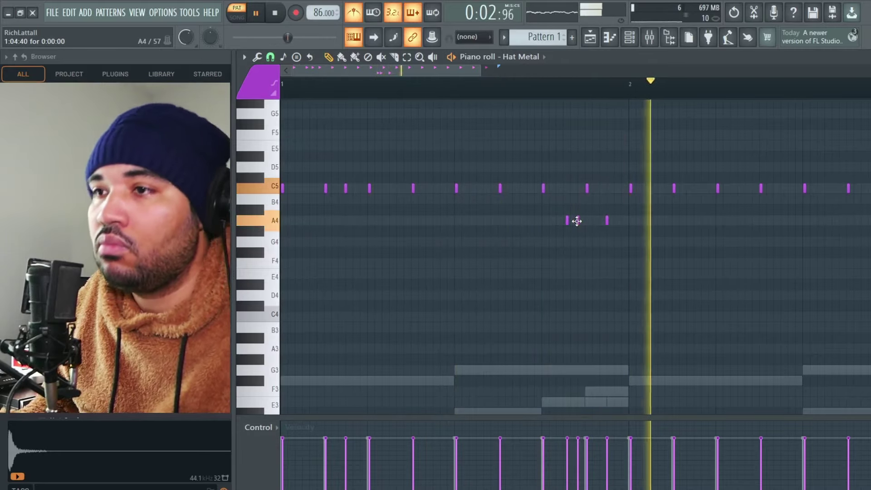
right_click(576, 220)
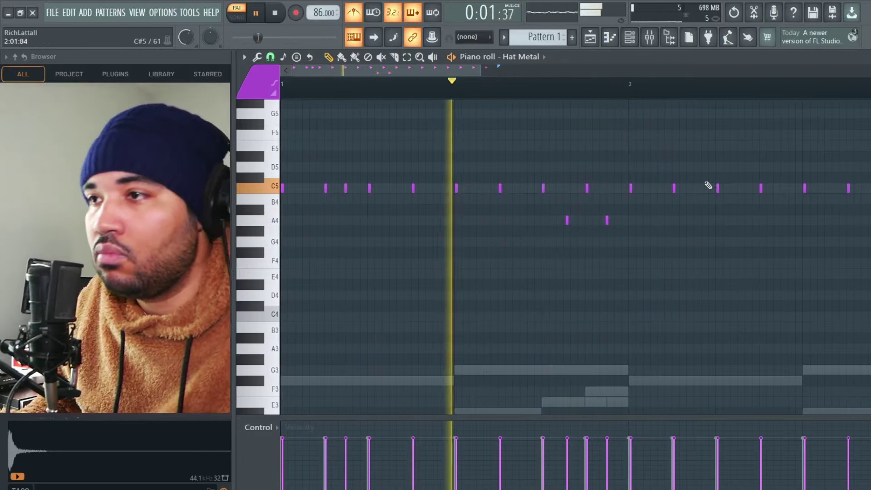
key("space")
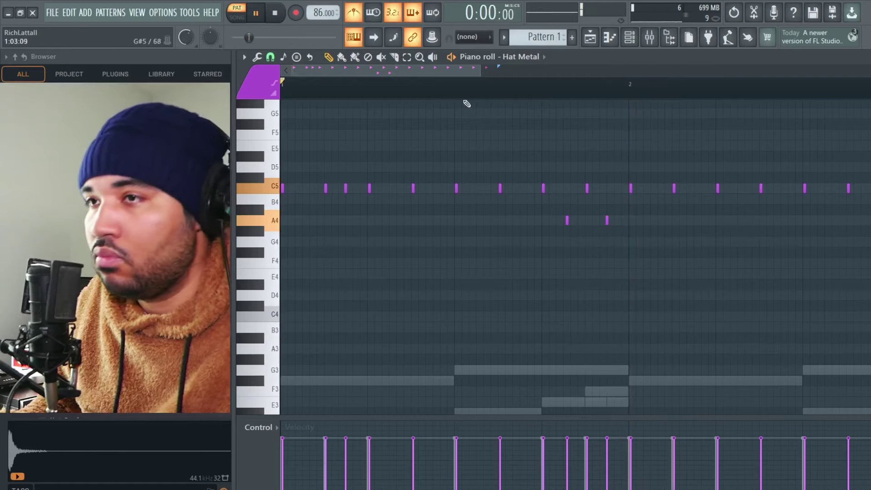
key("space")
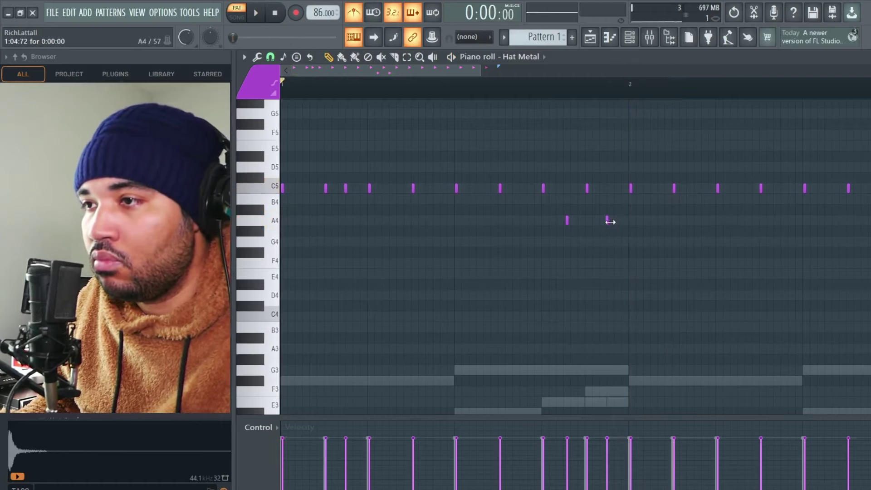
Step: Lengthen bar 1's last A4 hit to about a sixteenth and replace bar 2's hits with a copy of bar 1
right_click(760, 188)
left_click_drag(442, 71, 567, 111)
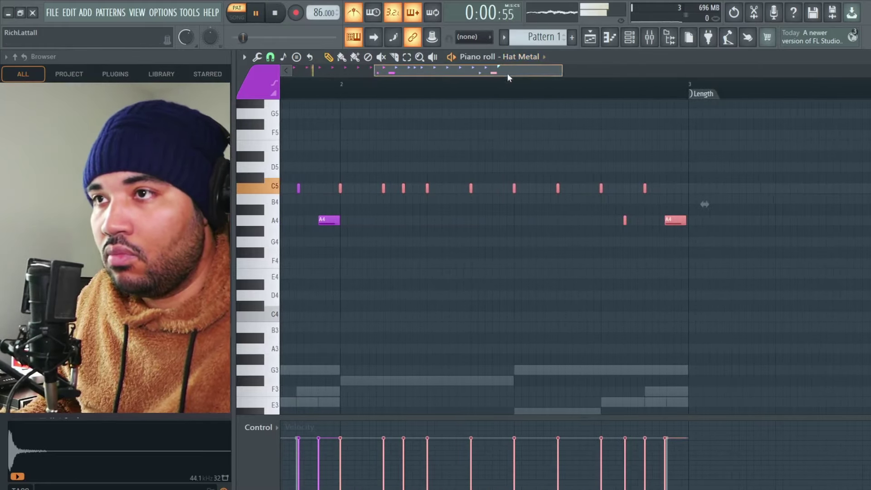
key("space")
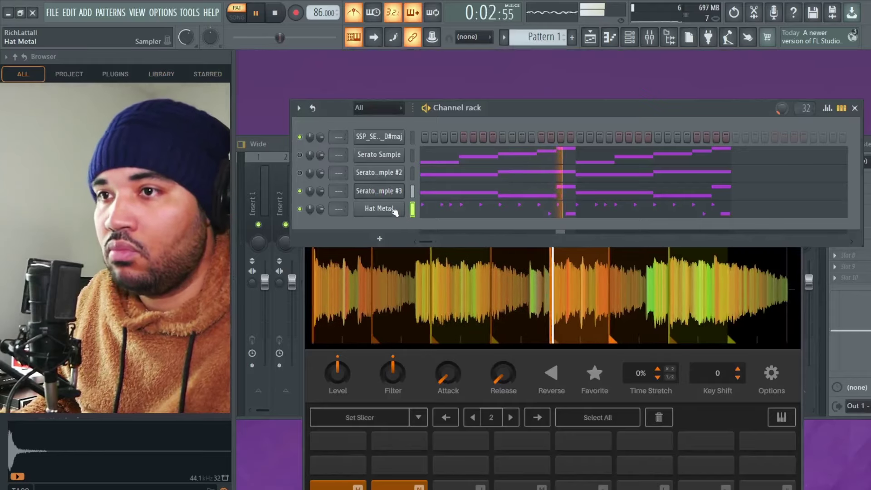
Step: Set Hat Metal's pitch knob range to 48 semitones, lower its pitch slightly and bring the channel rack to the front
left_click(394, 208)
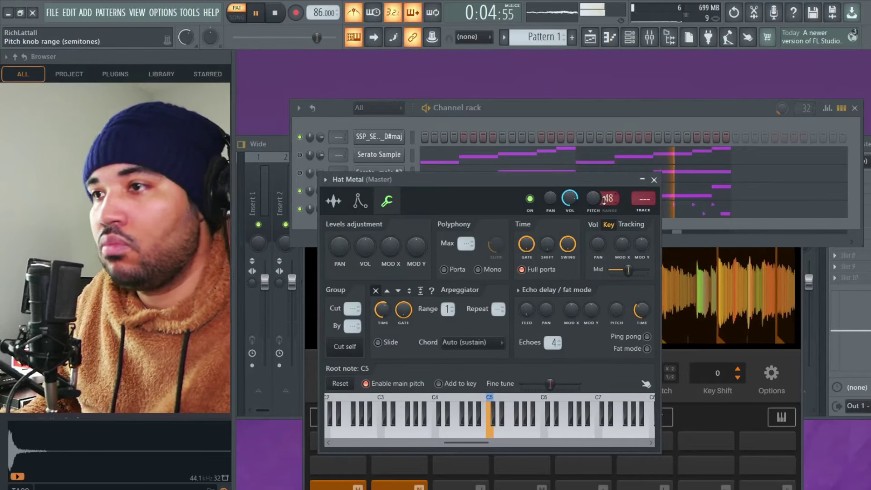
left_click_drag(593, 198, 593, 222)
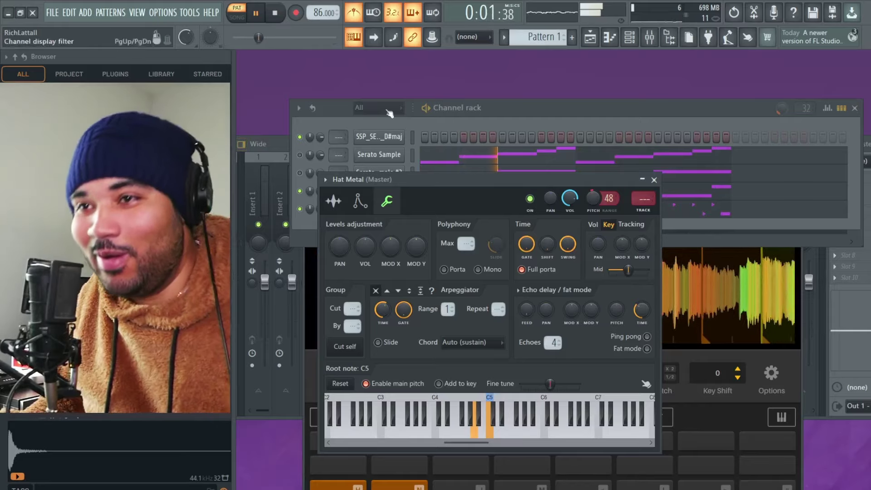
left_click(497, 121)
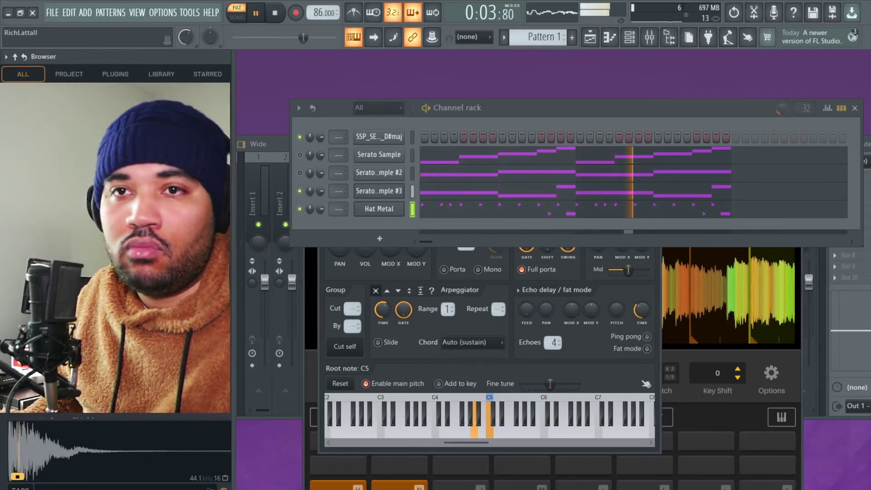
Step: Add the Snare Golden sample as a new channel below Hat Metal and close its settings, with the pattern playing
key("space")
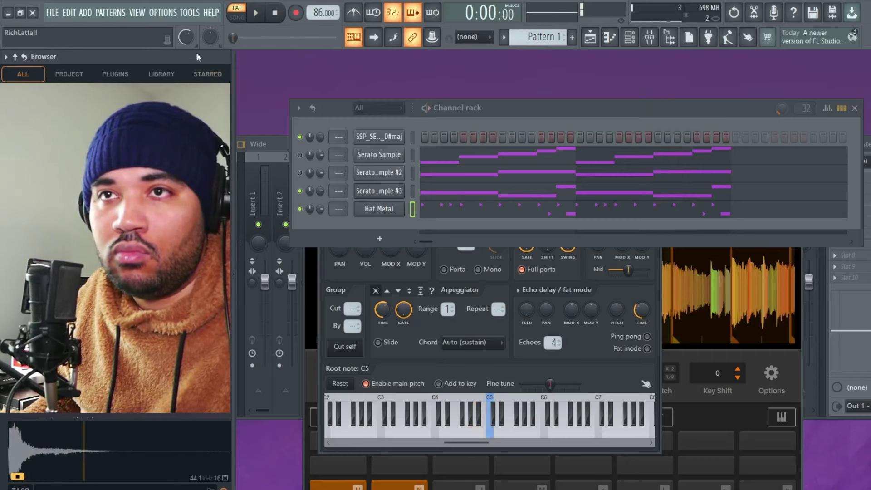
left_click_drag(114, 226, 381, 227)
key("space")
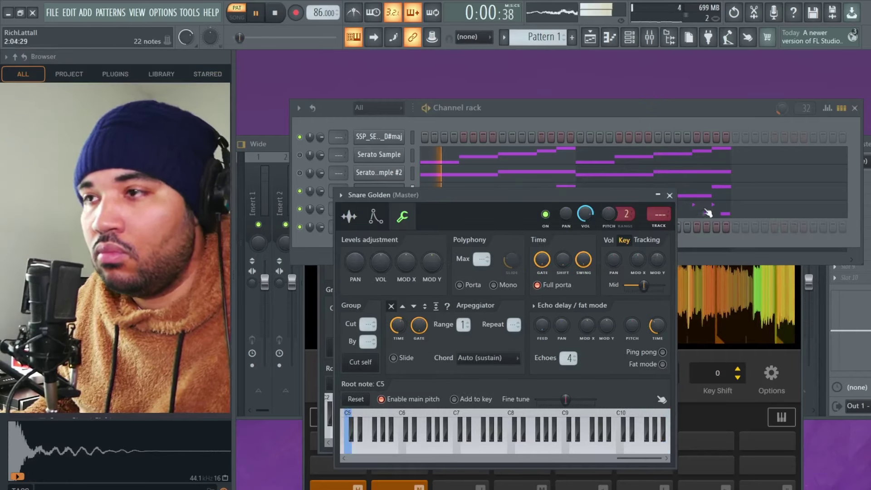
left_click(666, 195)
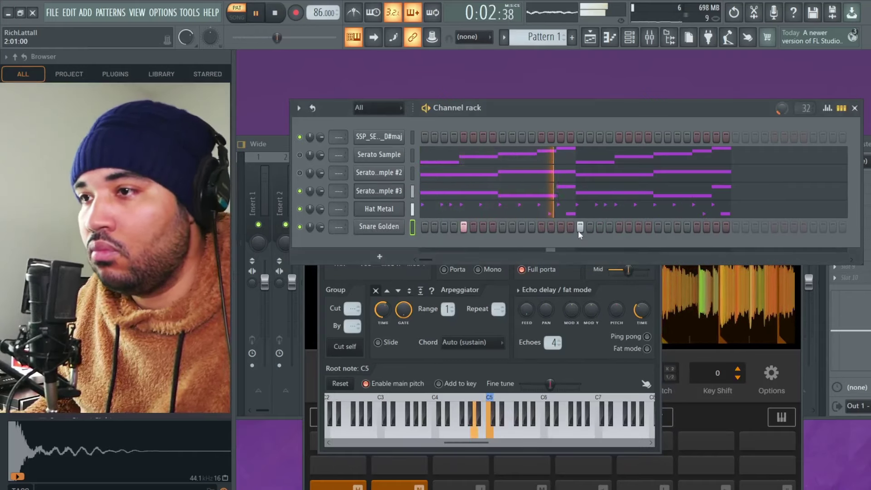
Step: Place Snare Golden hits on steps 5, 13, 21 and 31, removing any other hits tried along the way
key("space")
key("space")
left_click(560, 227)
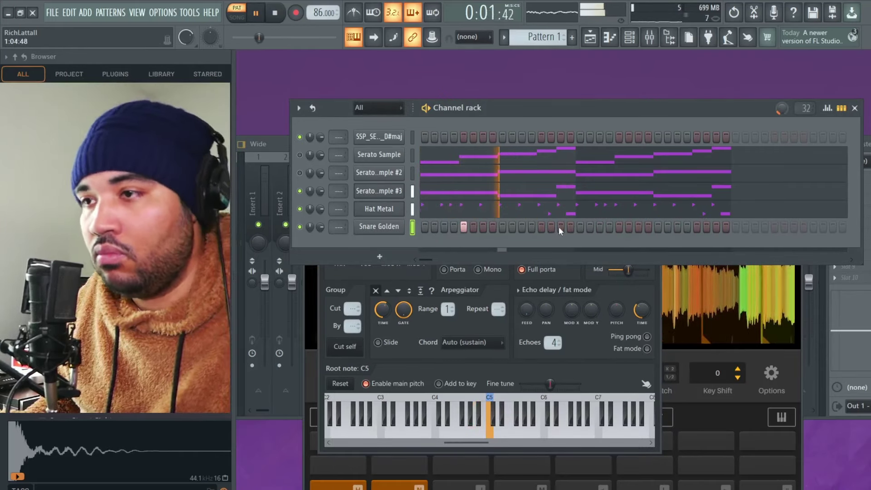
left_click(560, 226)
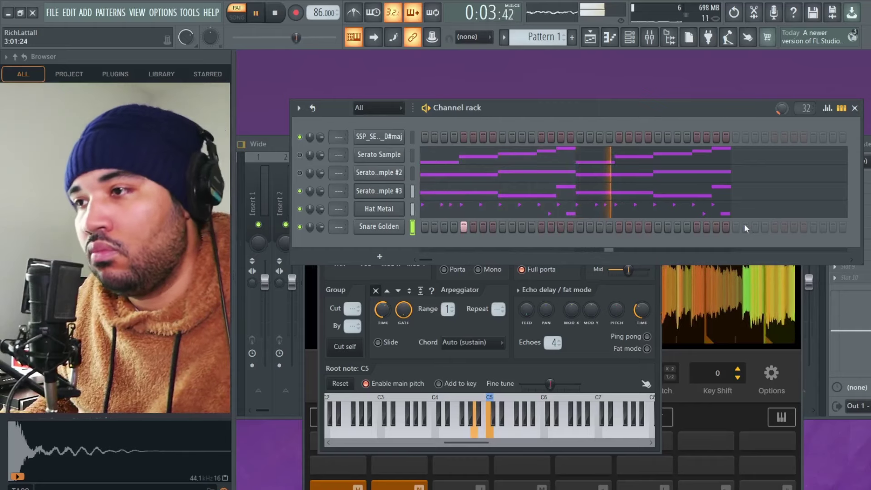
left_click(657, 227)
left_click(657, 226)
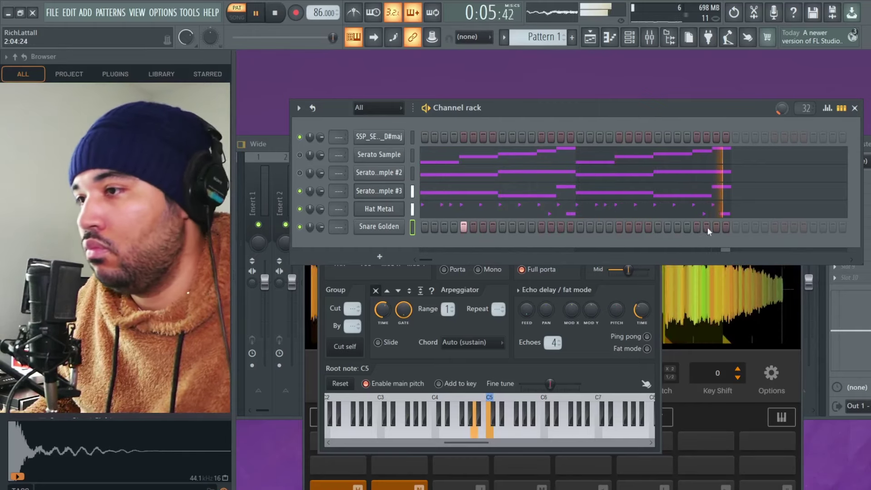
left_click(540, 226)
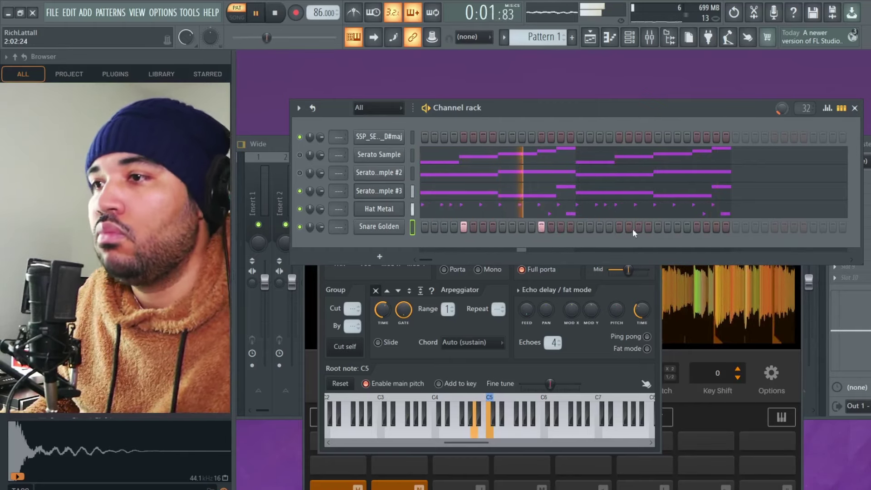
left_click(619, 227)
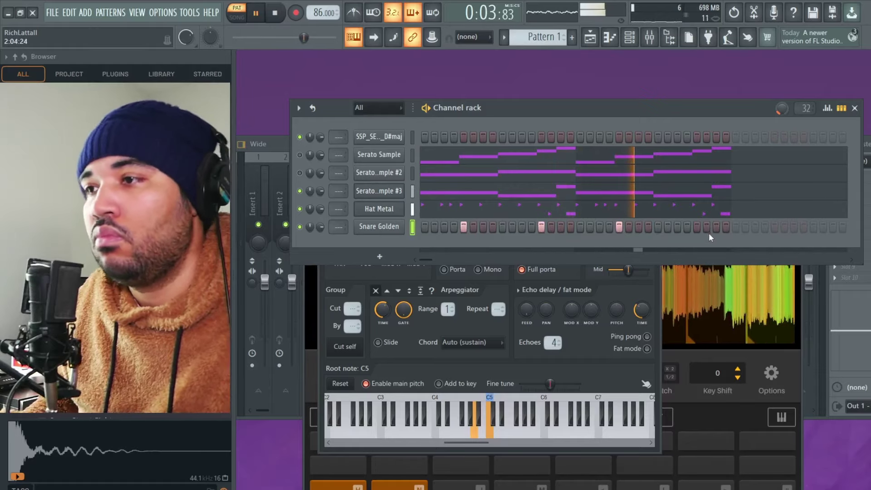
left_click(716, 227)
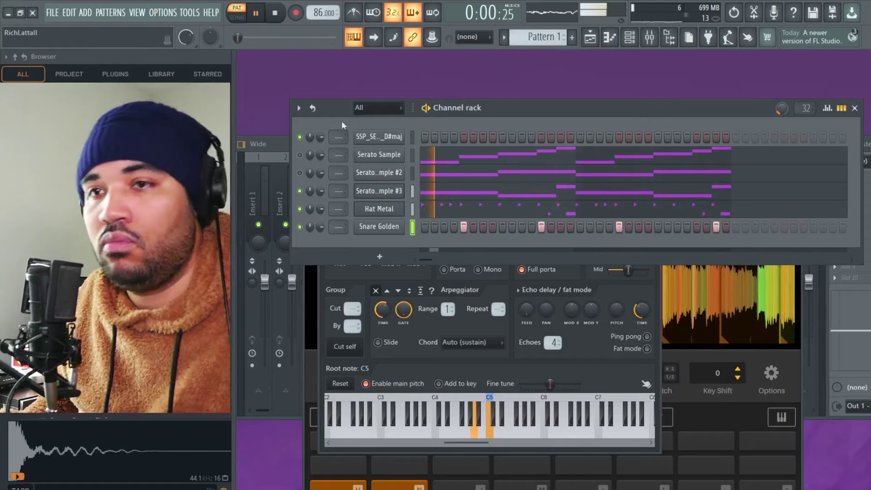
scroll(320, 227, "up", 5)
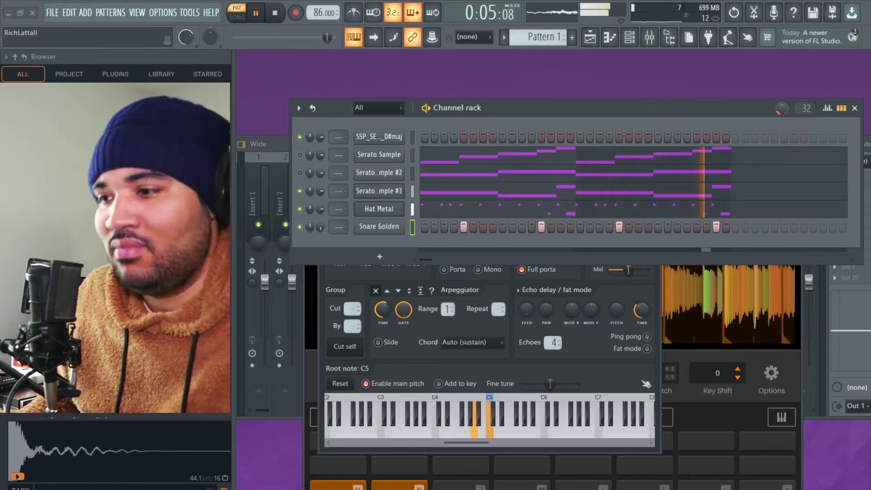
left_click(299, 155)
left_click(299, 191)
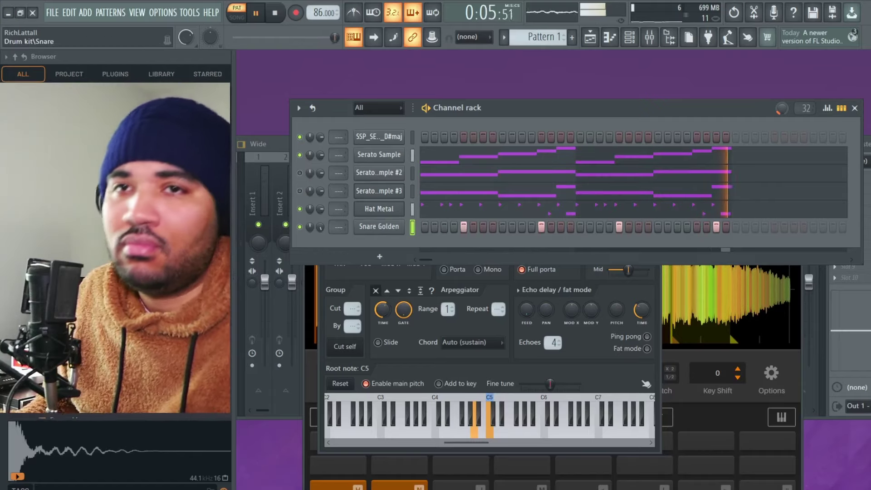
Step: Stop playback, audition kick samples, add Kick 15 as a new channel below Snare Golden and raise its volume
key("space")
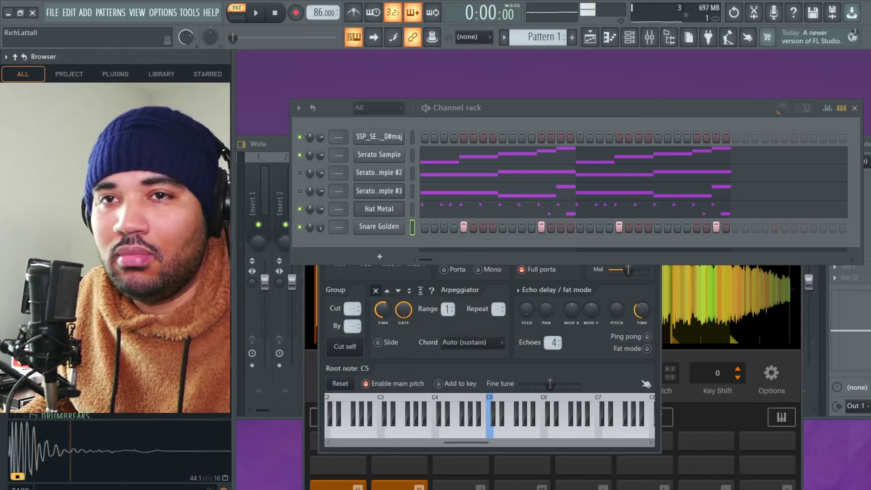
key("Down")
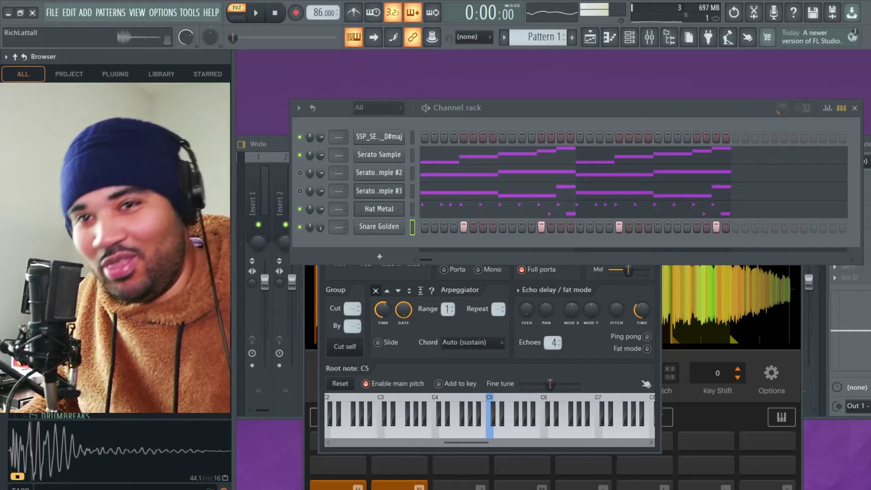
left_click_drag(350, 235, 379, 243)
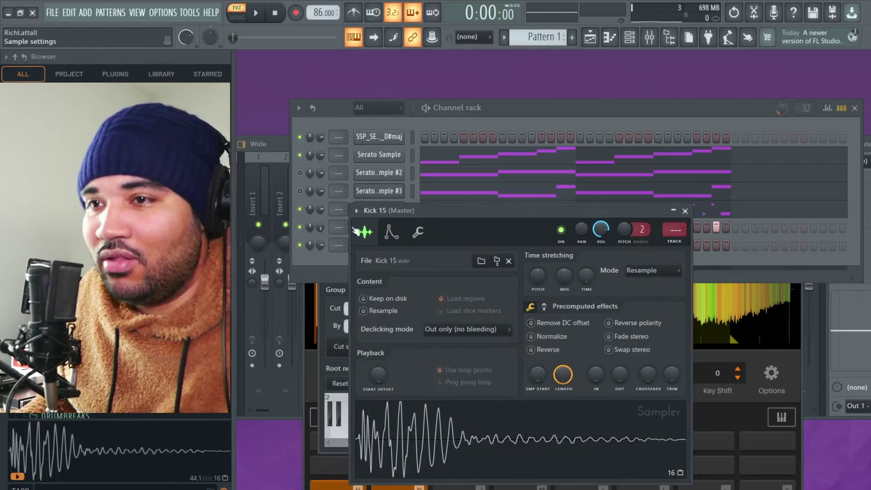
left_click(320, 245)
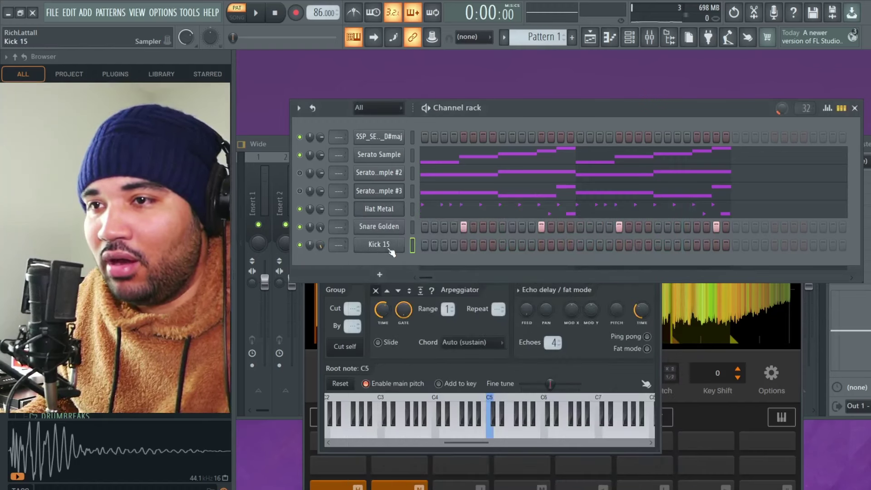
Step: Set Kick 15's Cut and By groups to 4, raise its level adjustment volume slightly and bring the channel rack to the front
left_click(472, 468)
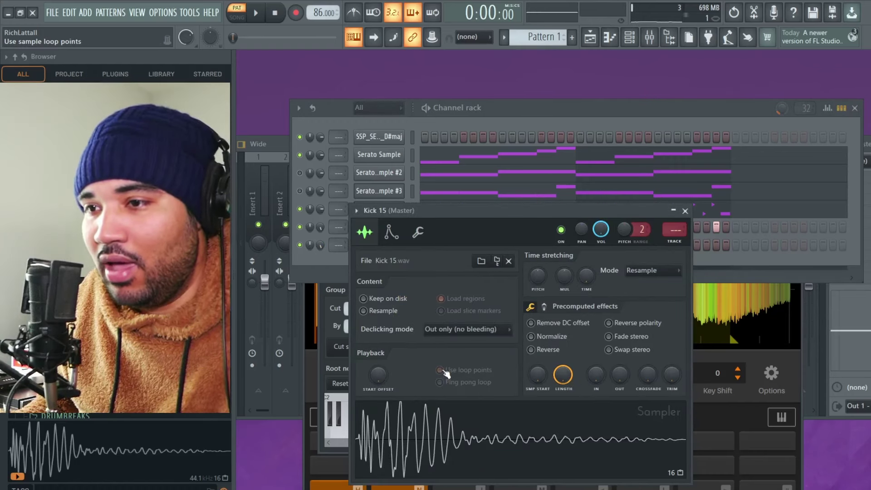
left_click(418, 232)
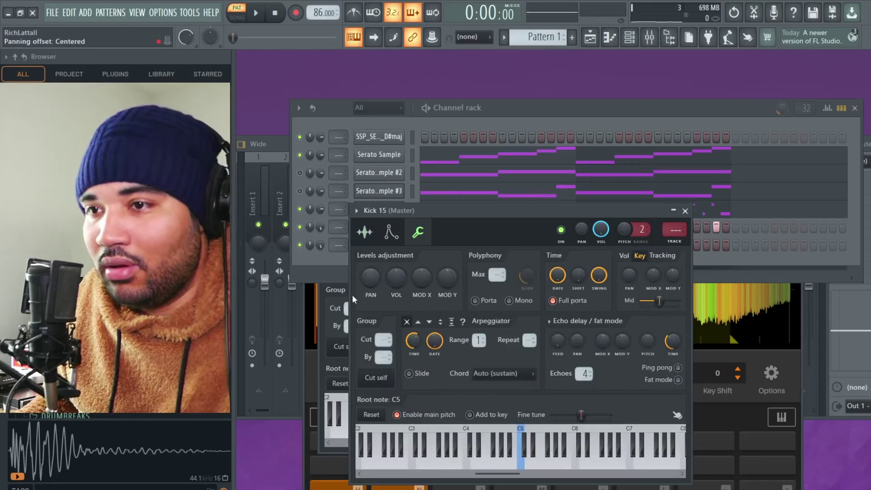
left_click(391, 232)
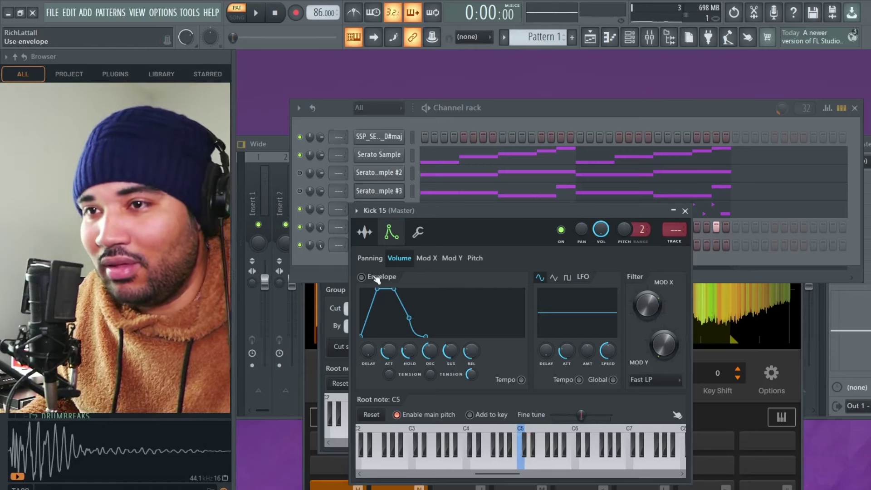
left_click(418, 232)
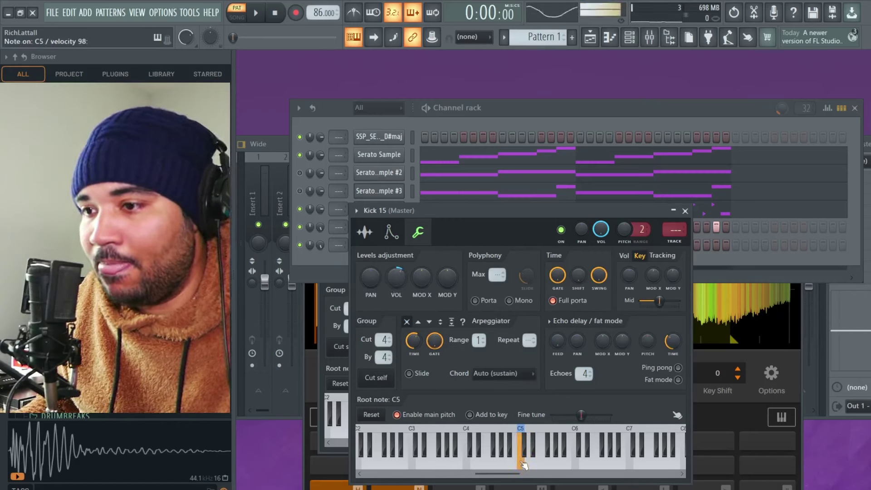
left_click(331, 259)
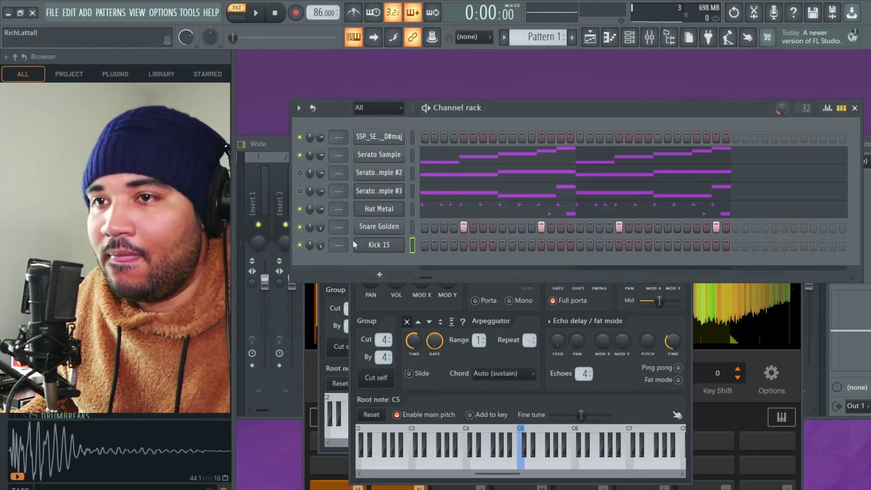
Step: Program Kick 15 hits on steps 1, 11, 17, 19, 27 and 28 with the pattern playing, leaving step 29 empty
left_click(426, 245)
key("space")
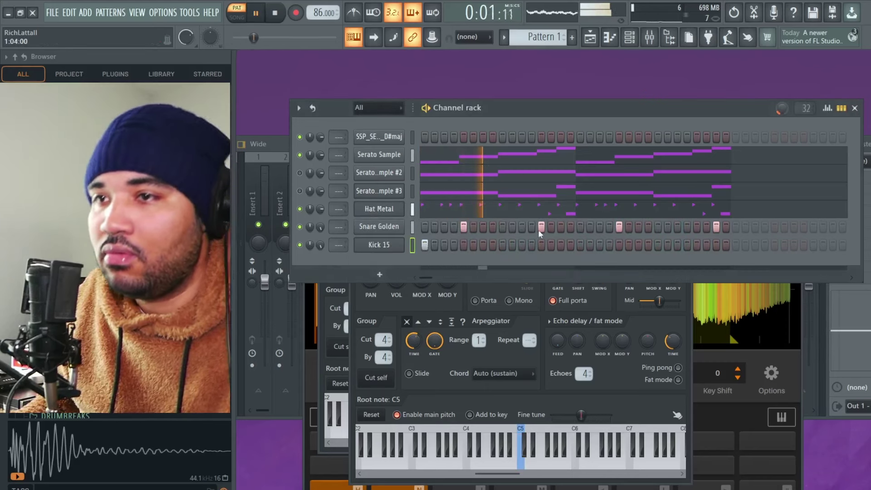
left_click(521, 247)
left_click(600, 247)
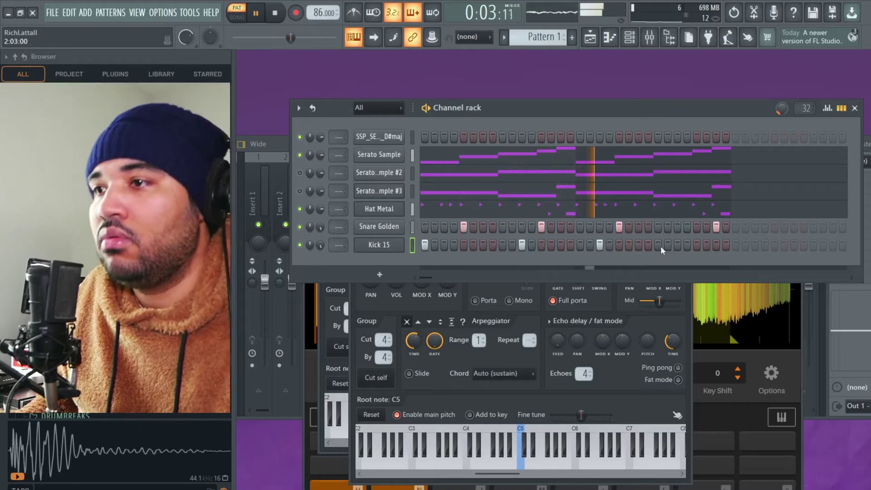
left_click(680, 245)
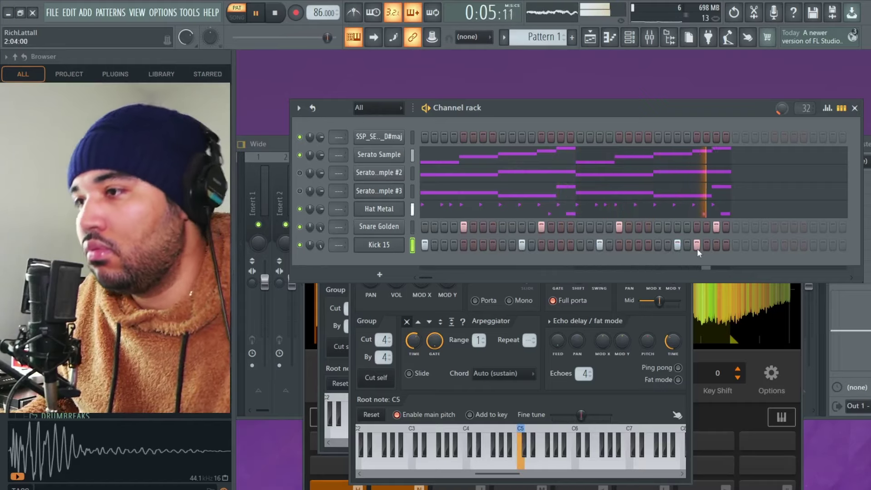
left_click(696, 247)
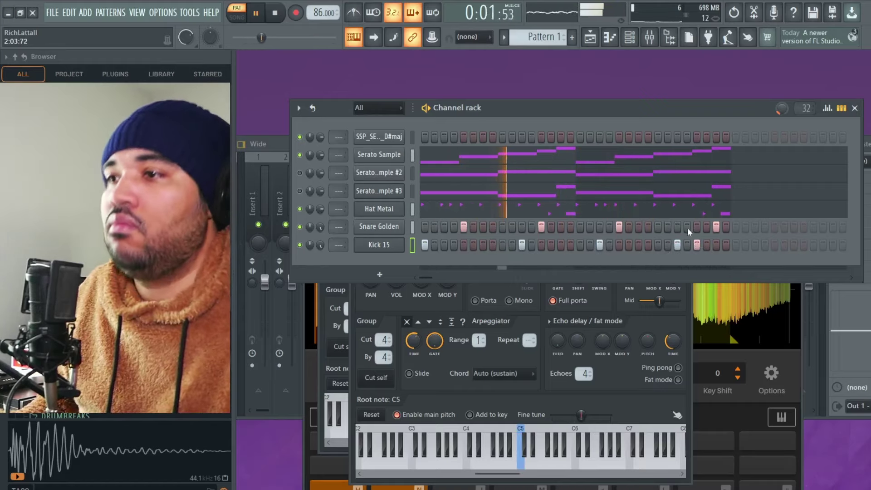
left_click(580, 245)
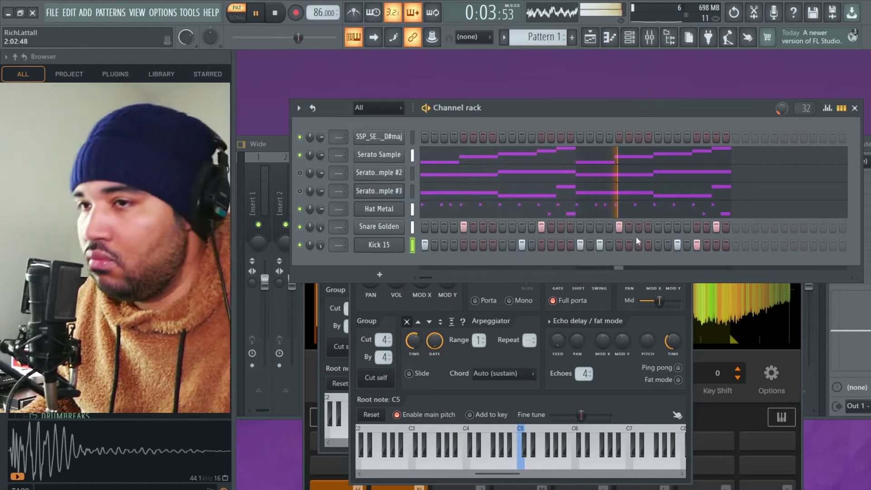
left_click(686, 245)
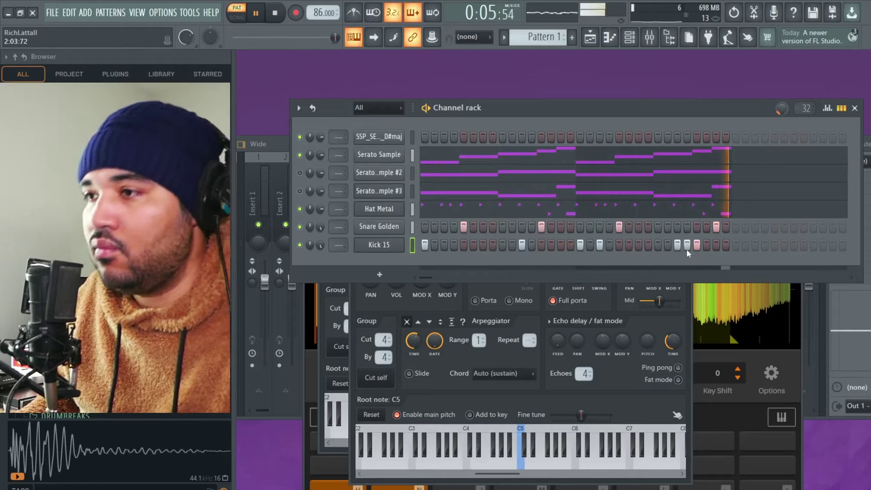
left_click(696, 245)
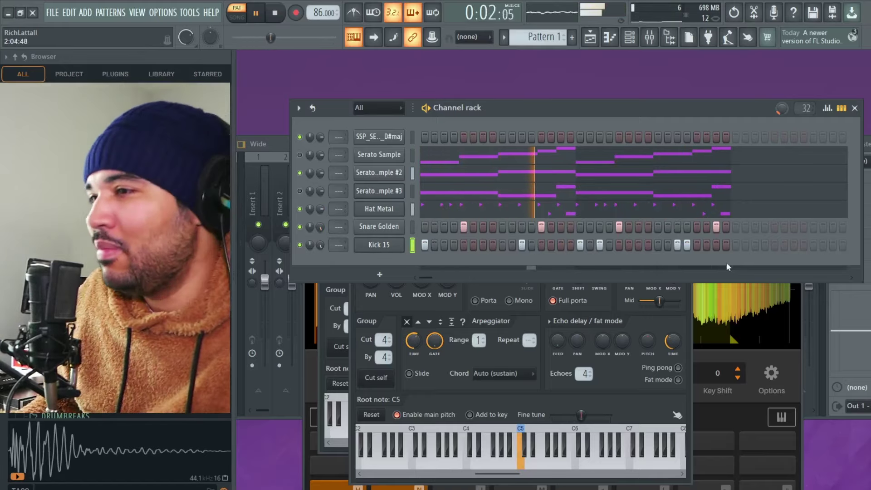
Step: Try an extra kick on step 32 and remove it, then mute Serato Sample #2 and unmute Serato Sample #3
left_click(725, 245)
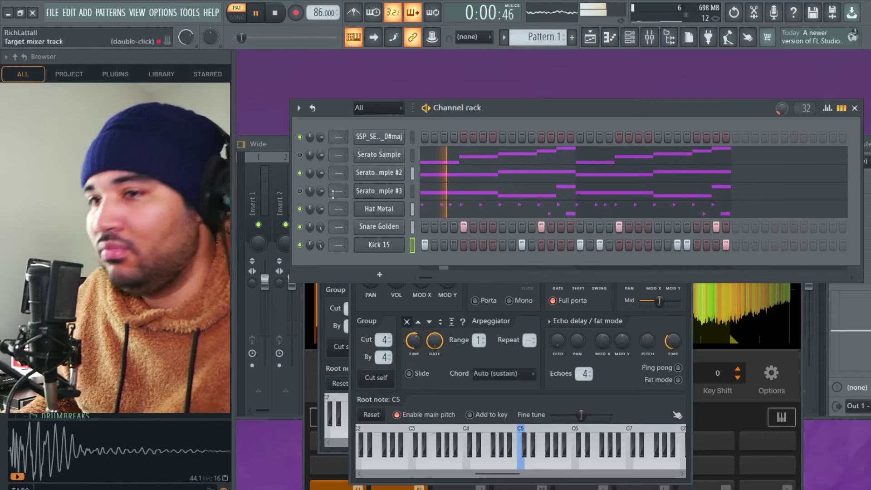
left_click(299, 173)
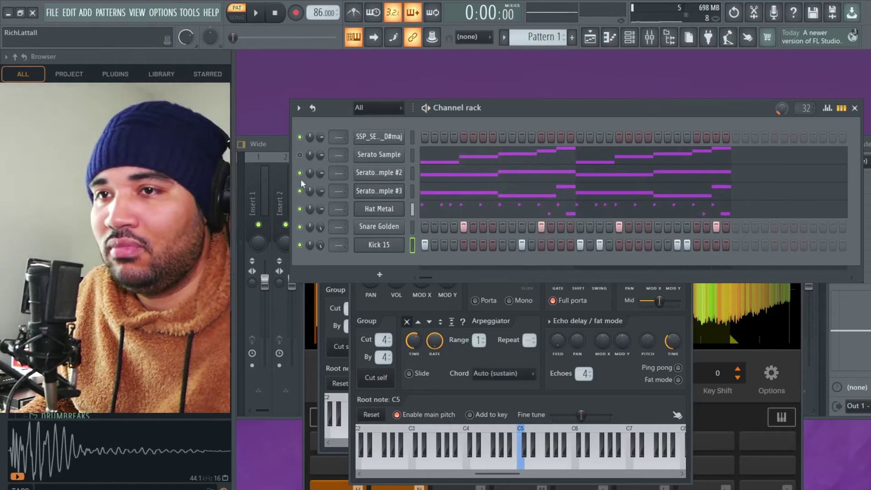
left_click(300, 190)
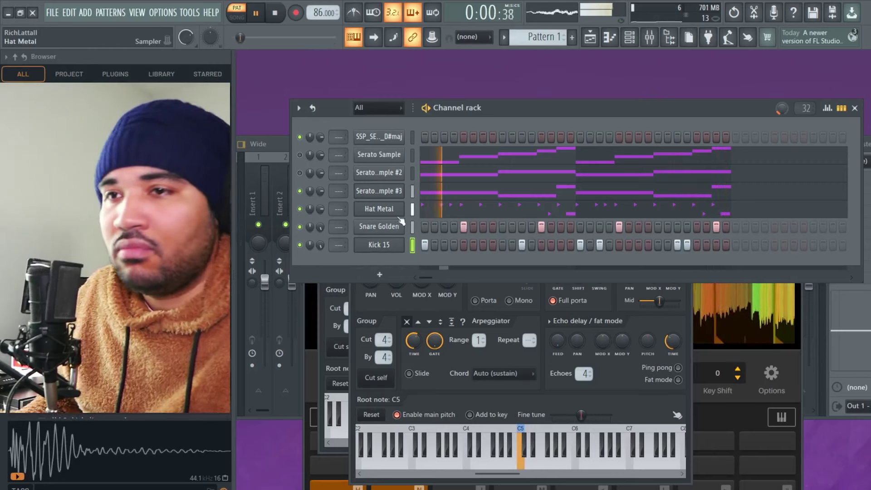
Step: Route Serato Sample, Serato Sample #2, Serato Sample #3, Hat Metal, Snare Golden and Kick 15 to mixer tracks 2 through 7 in order
scroll(338, 154, "up", 3)
scroll(338, 154, "down", 1)
scroll(338, 172, "up", 3)
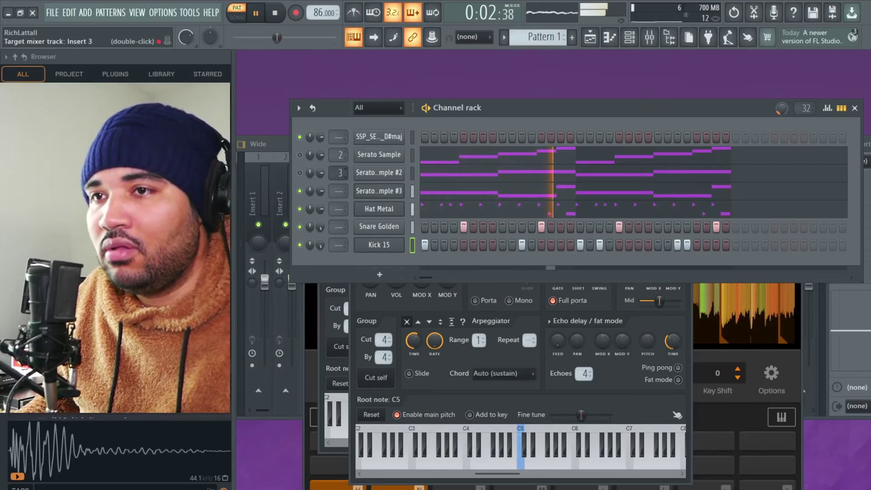
scroll(338, 190, "up", 4)
scroll(337, 209, "up", 6)
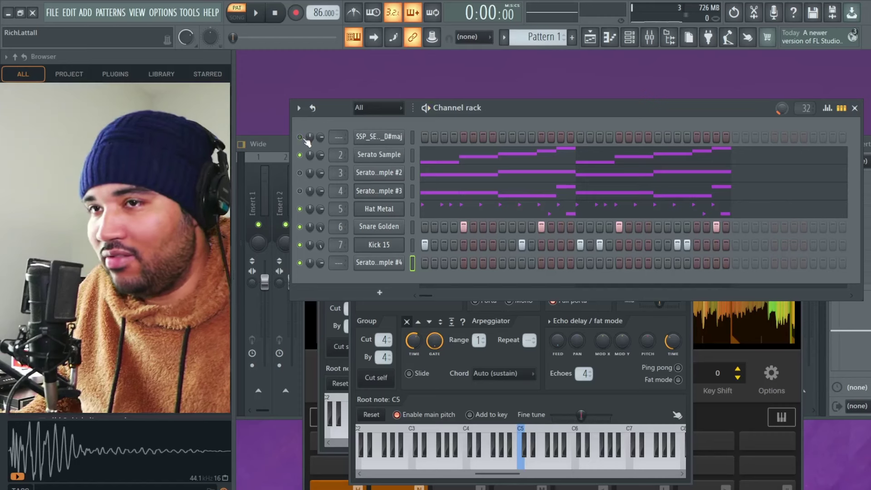
Step: Play the Serato Sample melody on its own, then solo Serato Sample #2 to compare the chopped parts
key("space")
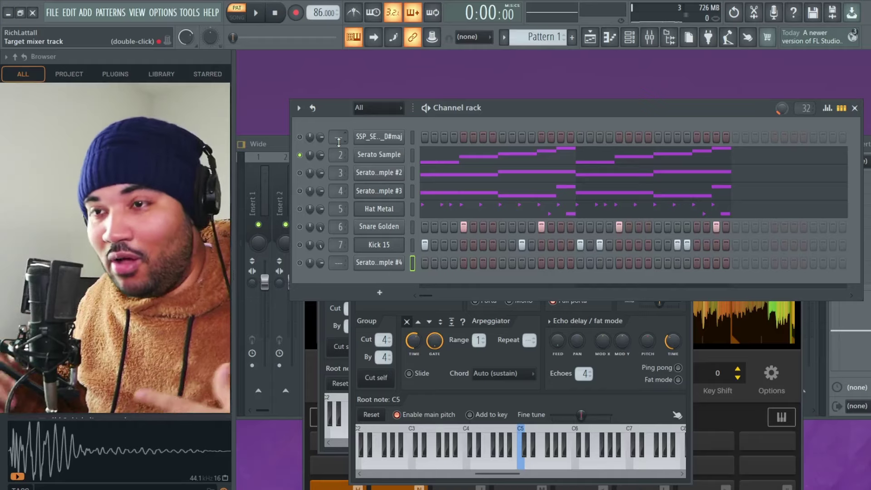
key("space")
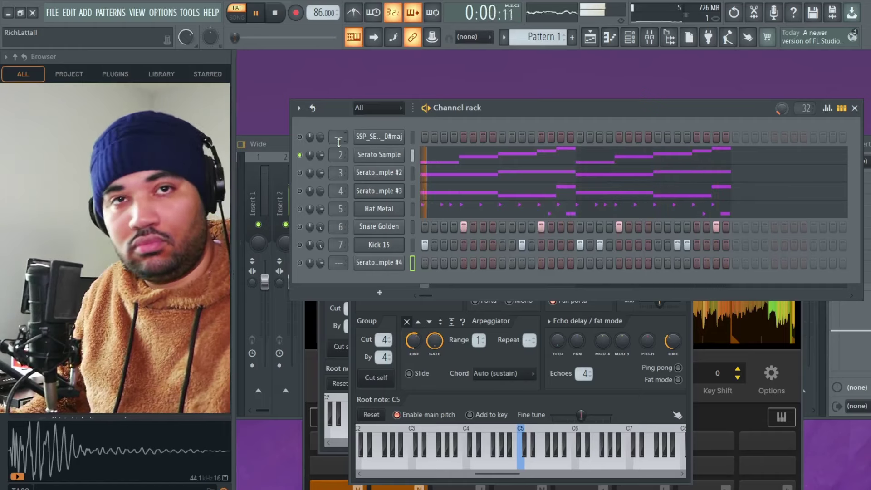
left_click(299, 173, "ctrl")
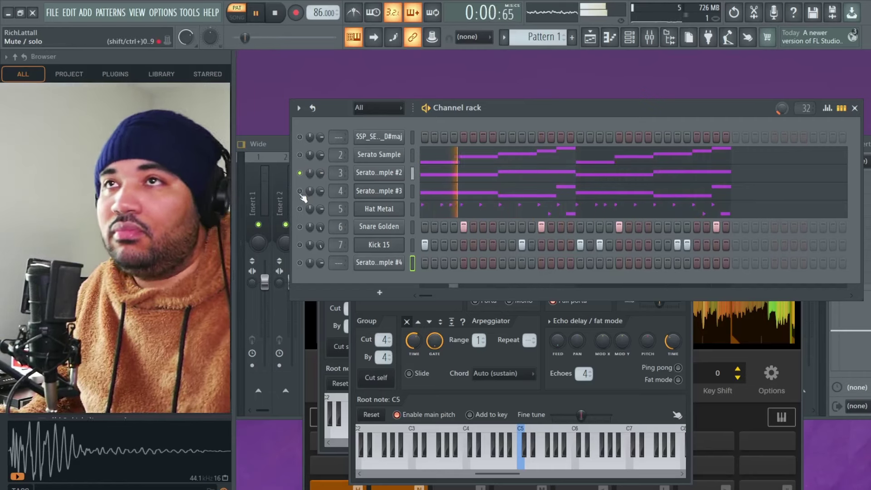
Step: Audition Serato Sample #3 on its own, then stop playback
key("space")
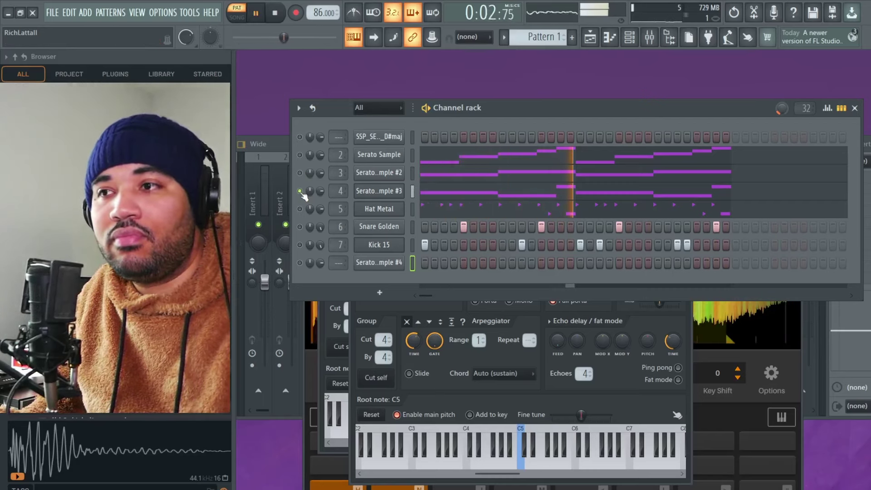
key("space")
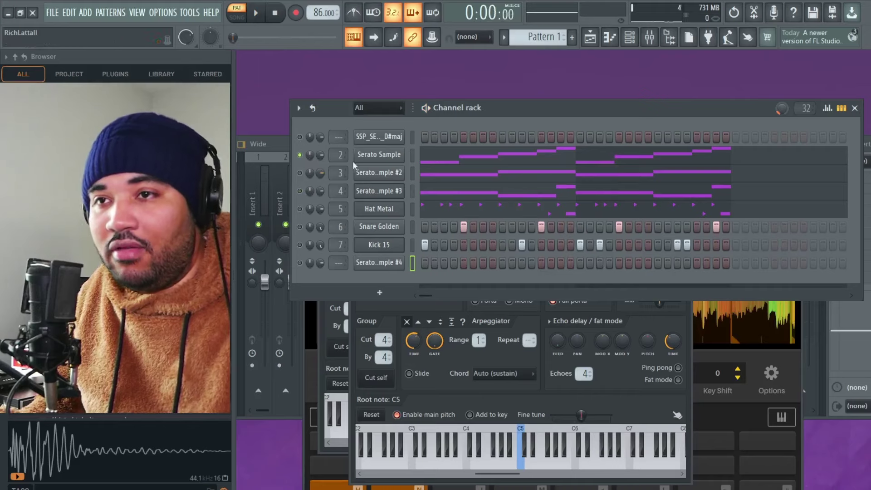
Step: Copy the Serato Sample melody notes into the piano roll of Serato Sample #4
left_click(371, 156)
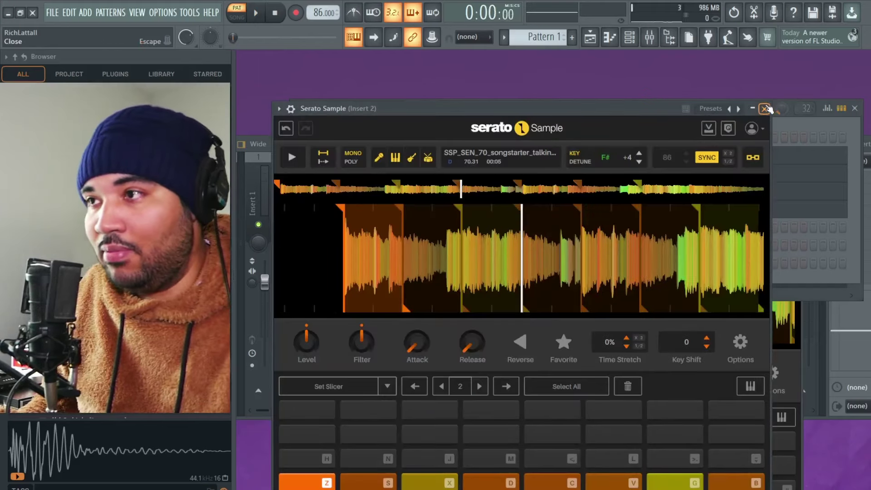
left_click(377, 155)
left_click(440, 163)
scroll(350, 276, "down", 5)
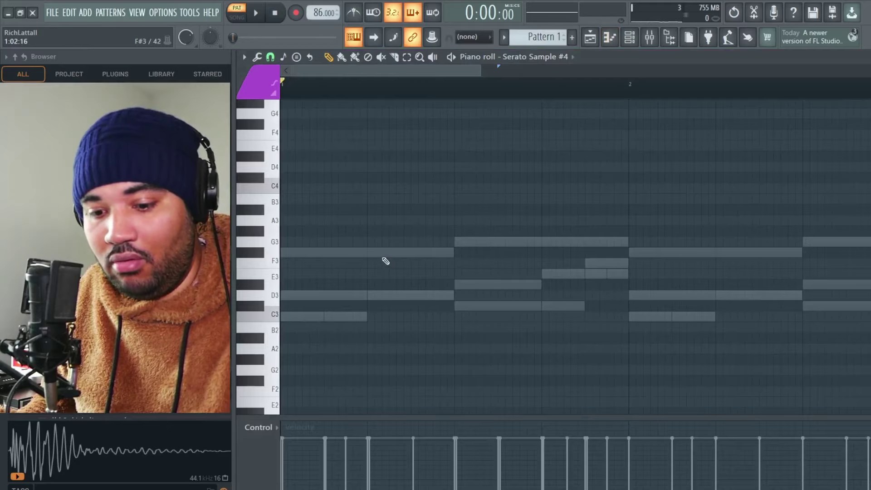
Step: Lower the filter on the Serato Sample #4 slices to 148 Hz with the channel playing on its own
key("space")
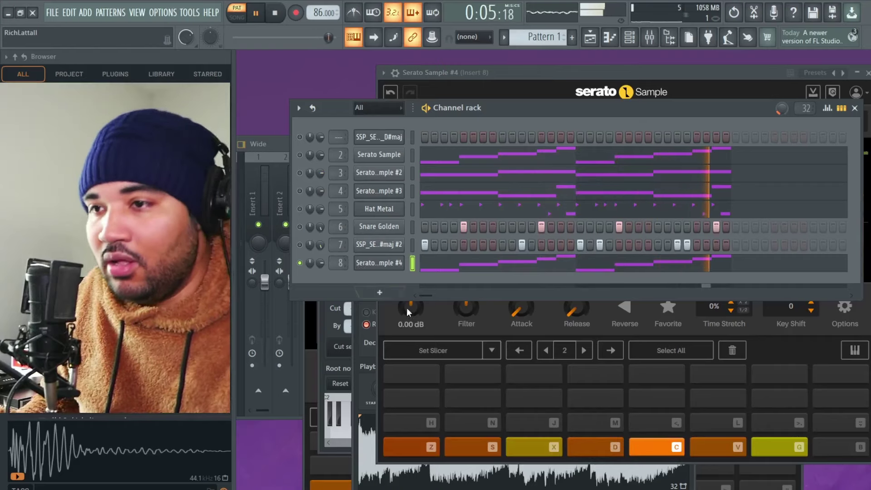
left_click(440, 329)
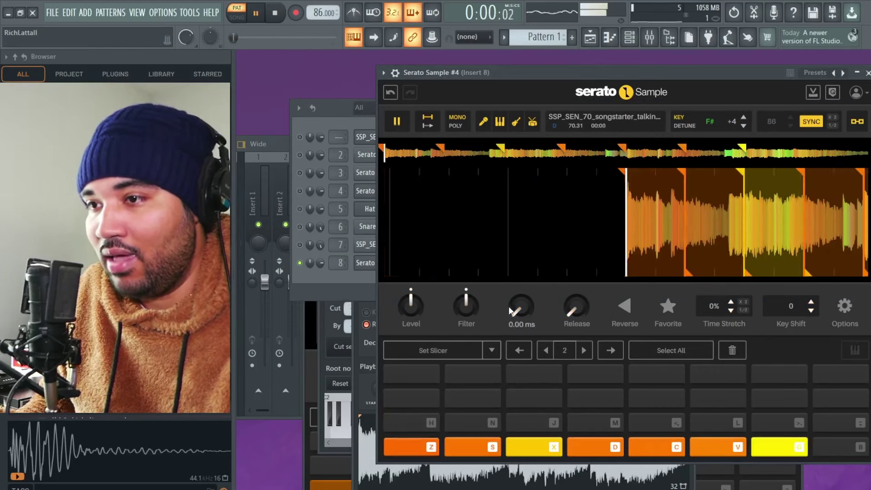
left_click_drag(467, 306, 466, 341)
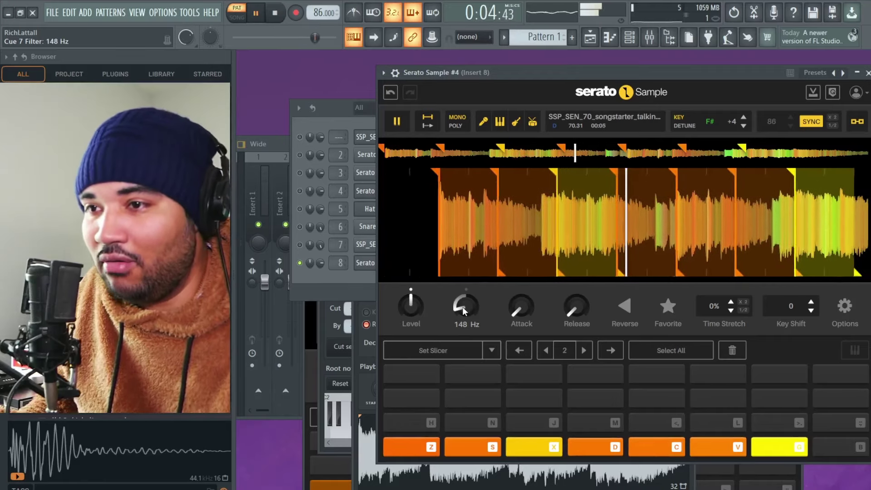
left_click(330, 264)
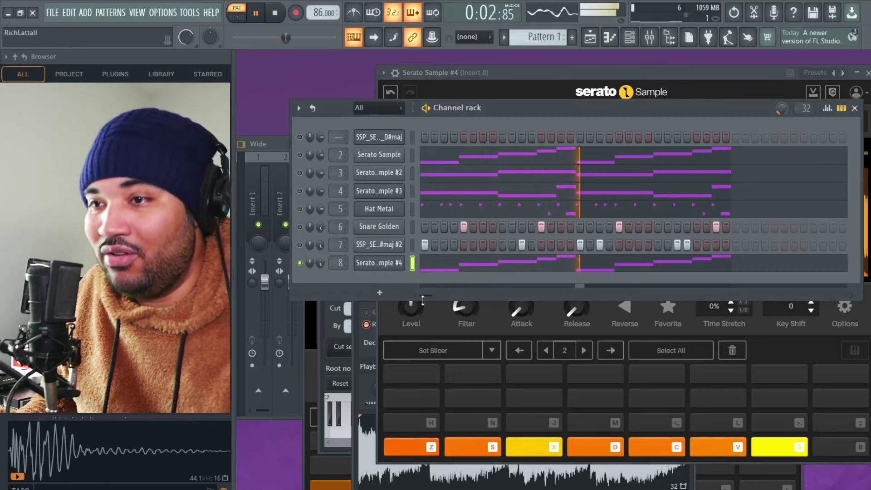
Step: Add Fruity Fast Dist with a 60% threshold and Fruity Bass Boost at 86 Hz with maximum amount to Insert 8
key("F9")
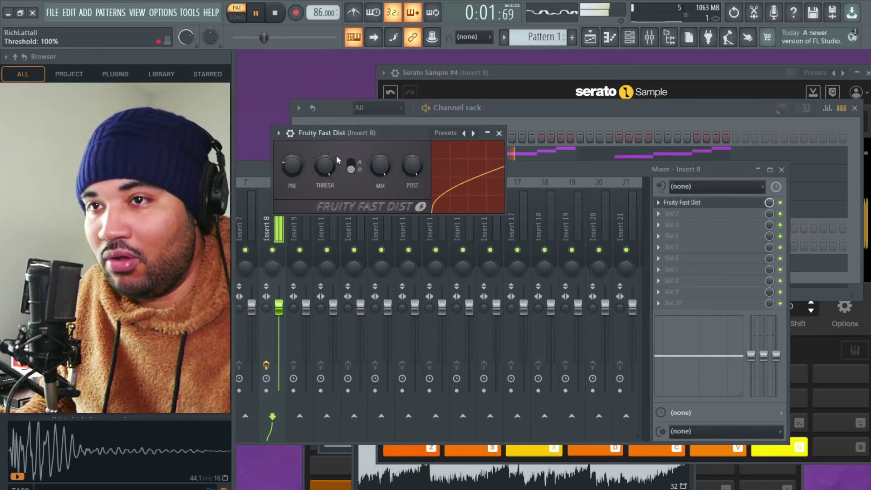
left_click_drag(337, 160, 338, 172)
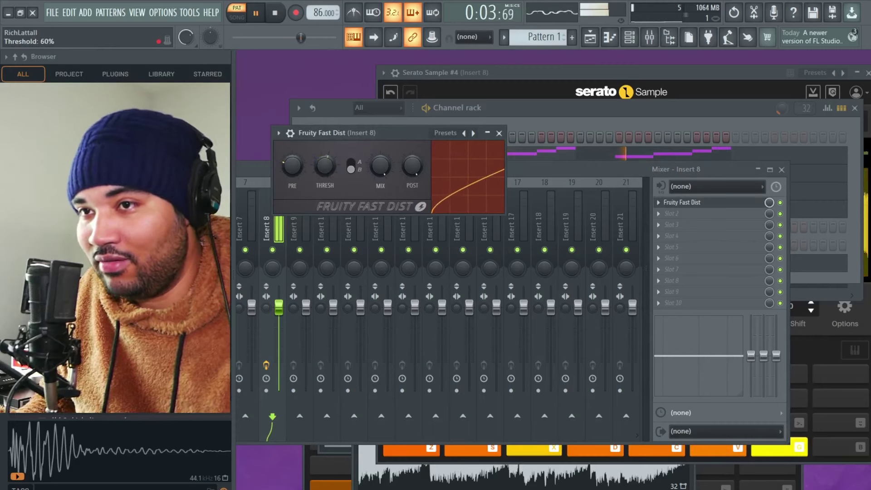
left_click(662, 216)
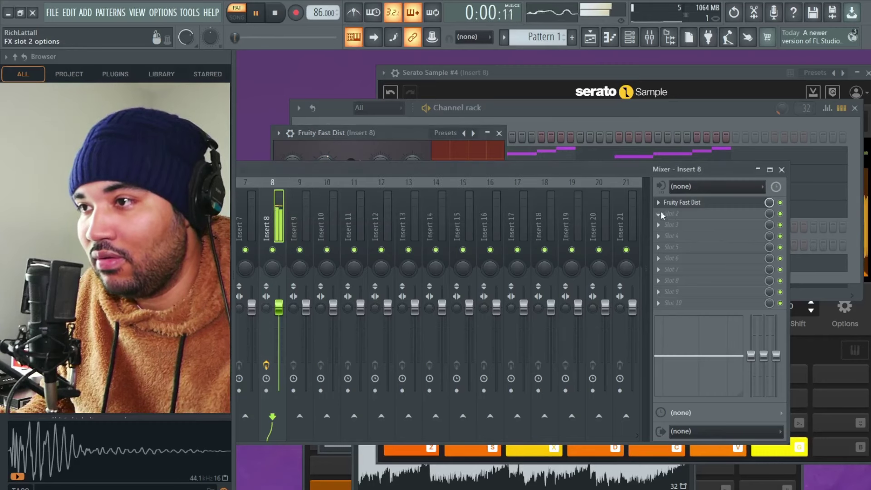
left_click(432, 54)
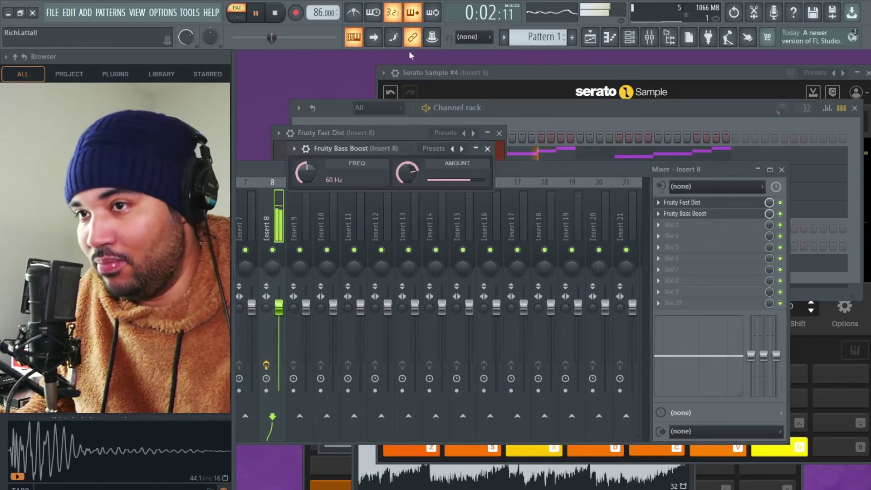
left_click_drag(305, 173, 305, 173)
left_click_drag(407, 172, 408, 164)
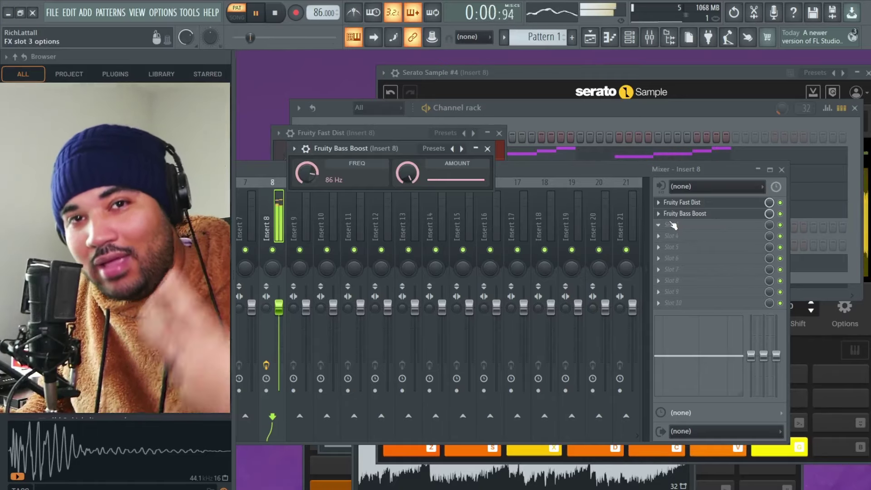
left_click(719, 204)
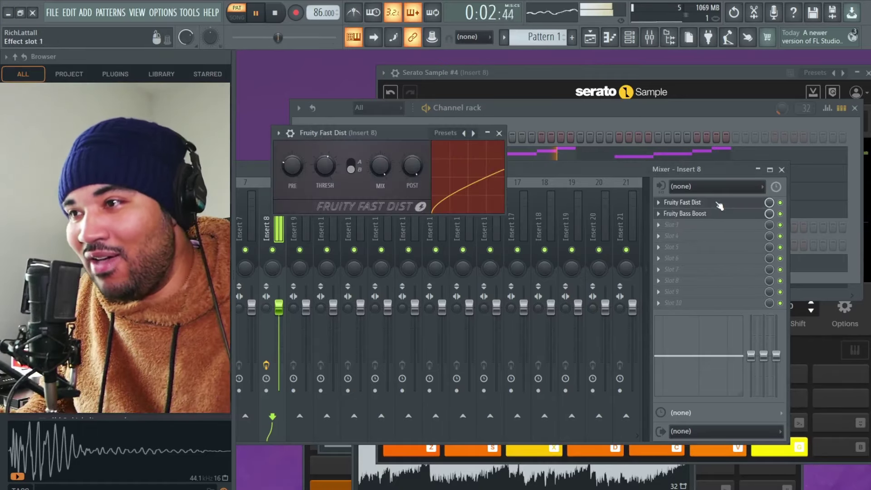
Step: Add Fruity parametric EQ 2 to Insert 8 with the 20Hz + 18kHz cut preset, a 1724 Hz low pass and a raised main level
left_click(661, 225)
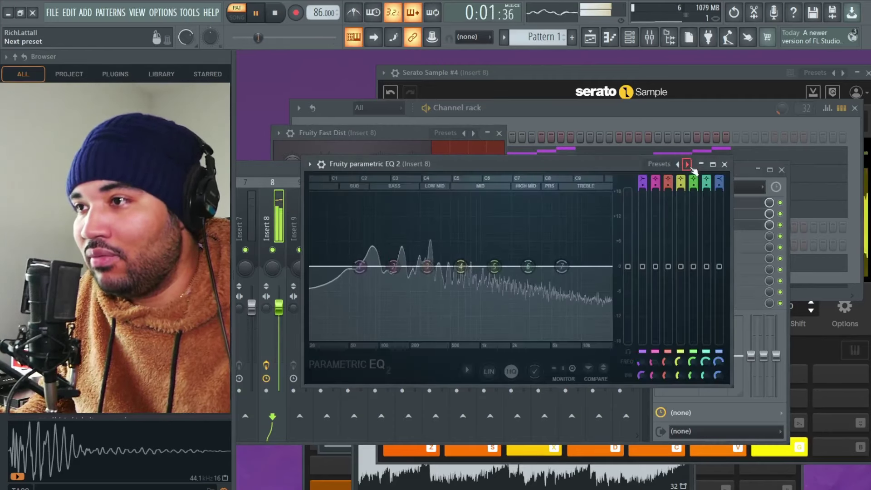
left_click(688, 165)
left_click(687, 164)
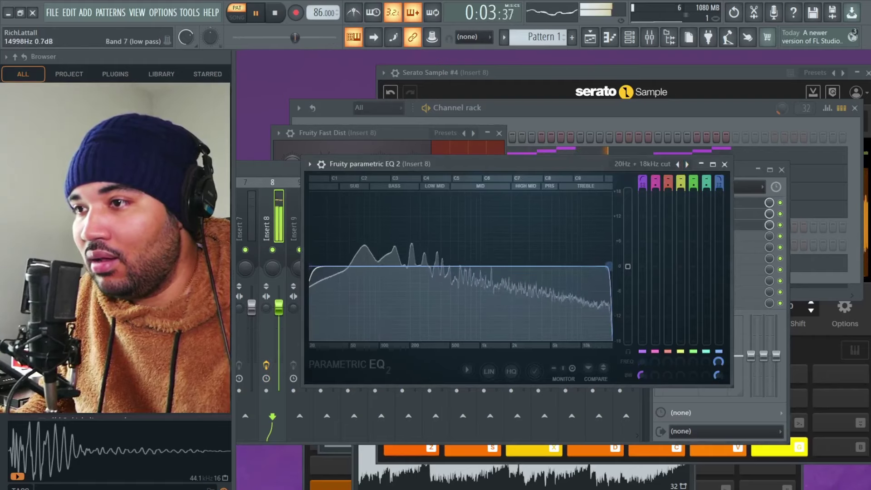
left_click_drag(608, 266, 484, 266)
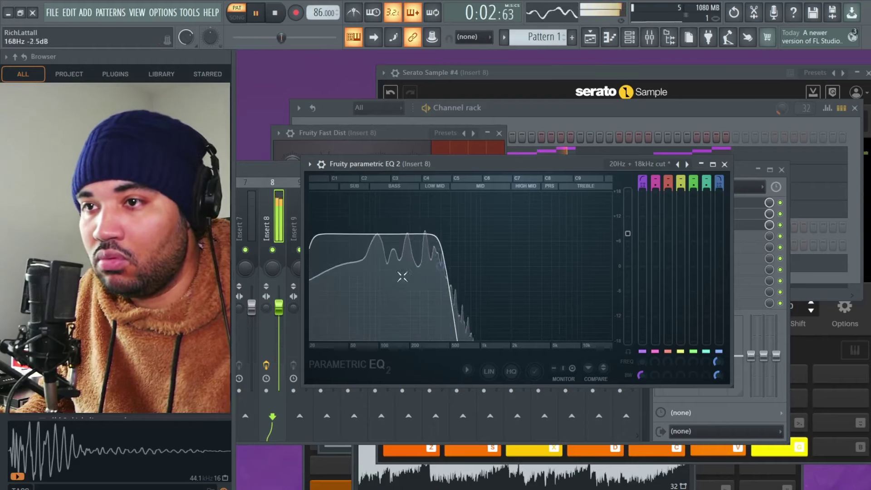
left_click_drag(441, 267, 503, 265)
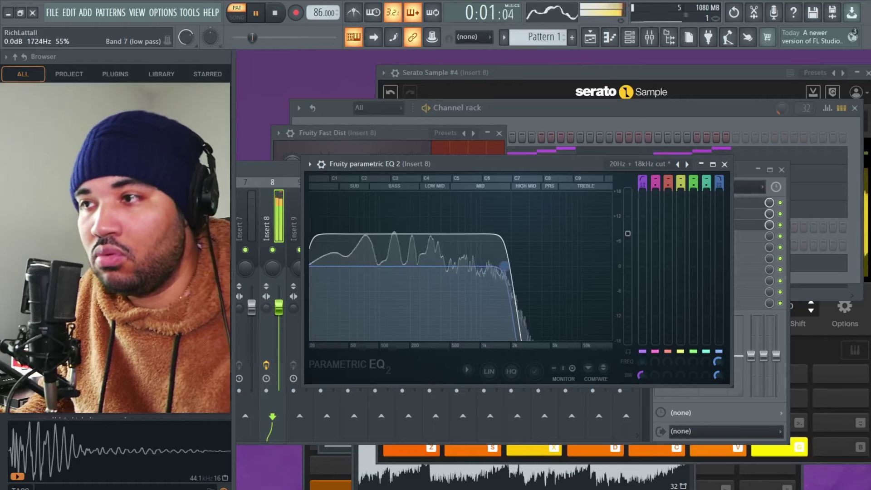
Step: Set the Fruity Bass Boost frequency to 92 Hz and raise the Fruity Fast Dist pre-amp, with the threshold at 60%
left_click(751, 218)
left_click(748, 216)
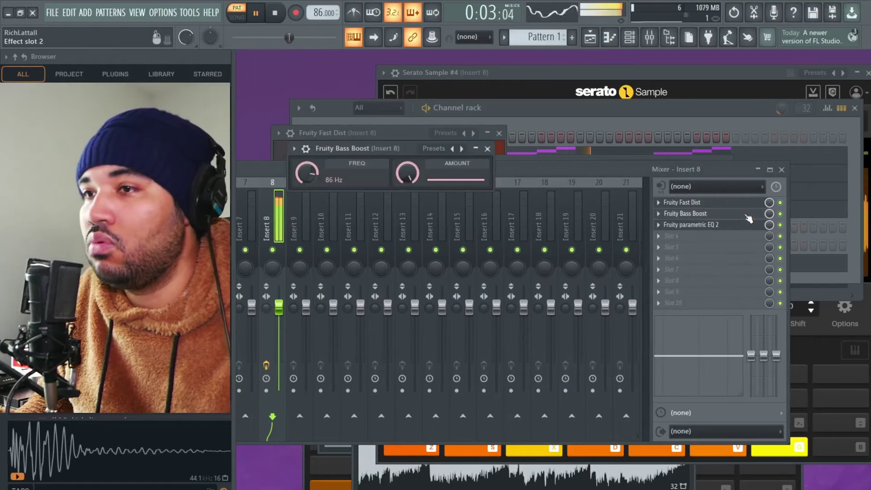
left_click_drag(298, 187, 298, 193)
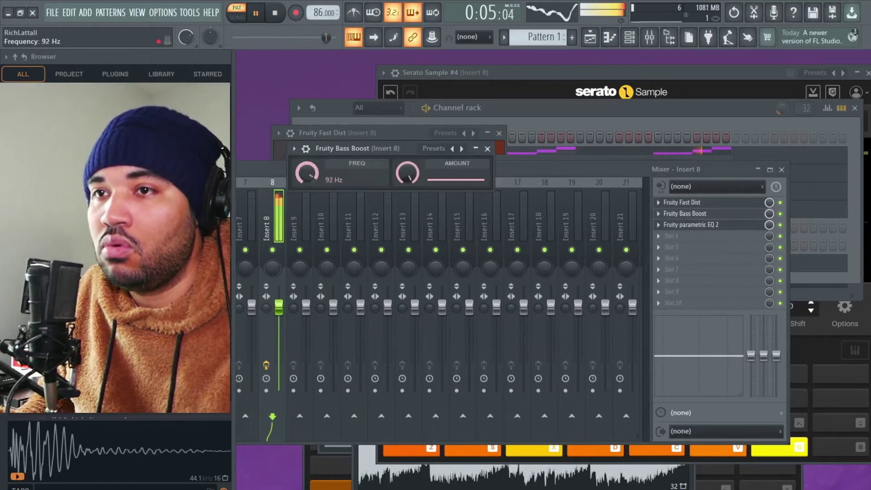
left_click(274, 155)
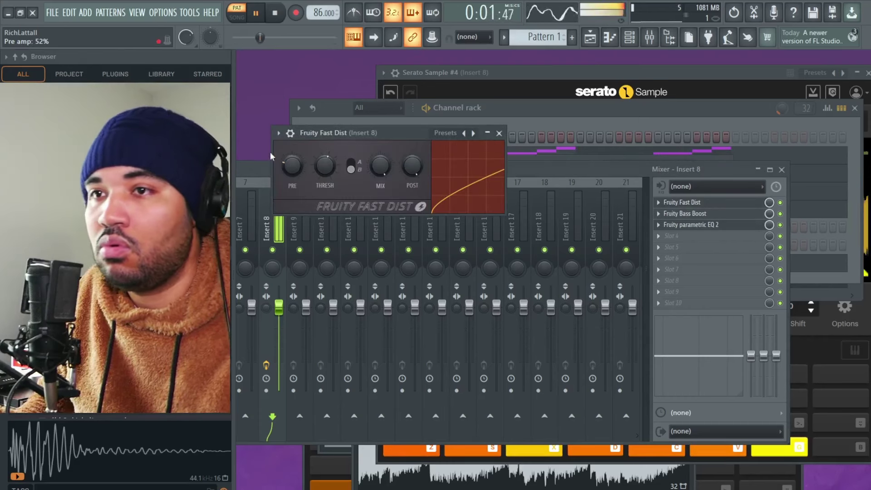
left_click_drag(325, 167, 325, 159)
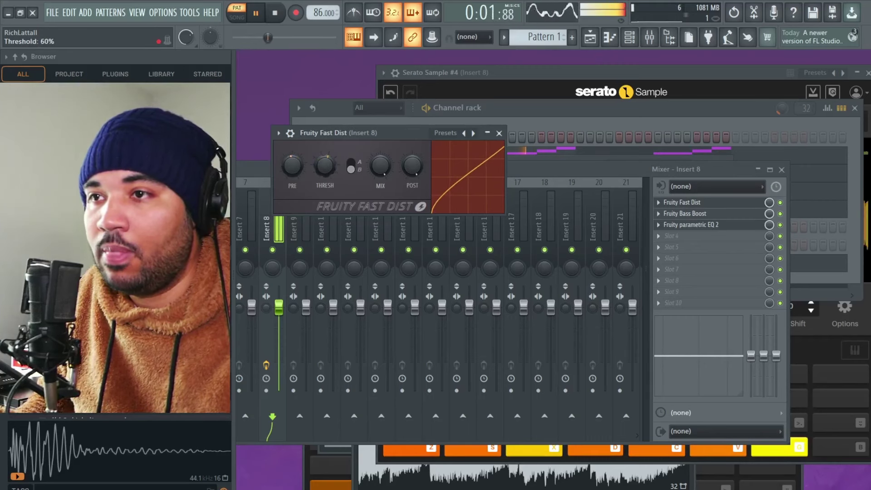
Step: Stop playback and replace the songstarter sample loaded in the channel on mixer track 7 with Kick 15.wav
left_click(596, 130)
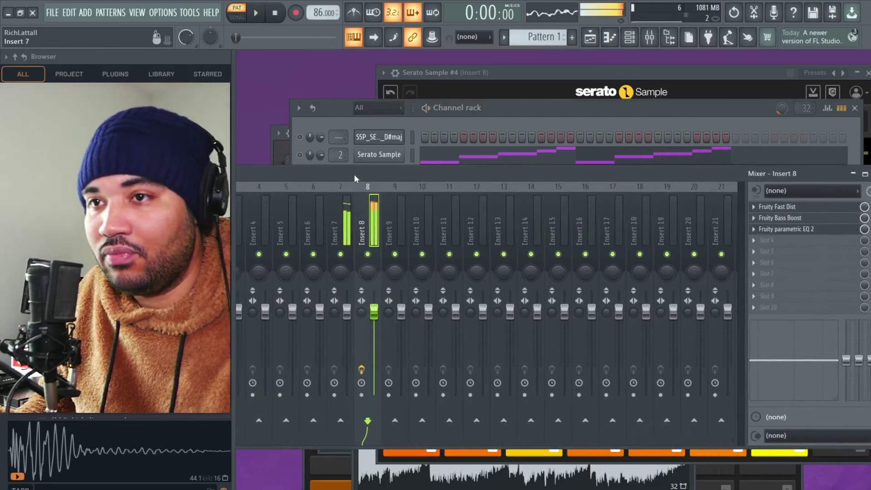
left_click(438, 123)
key("space")
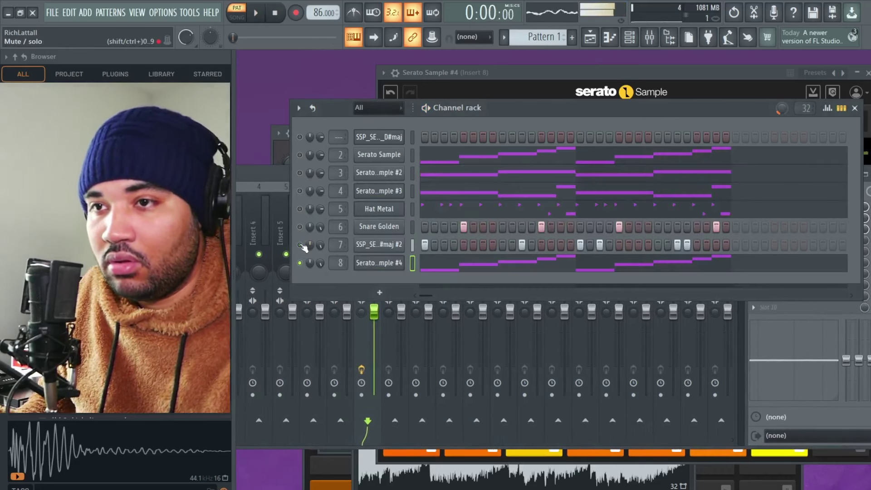
left_click(375, 245)
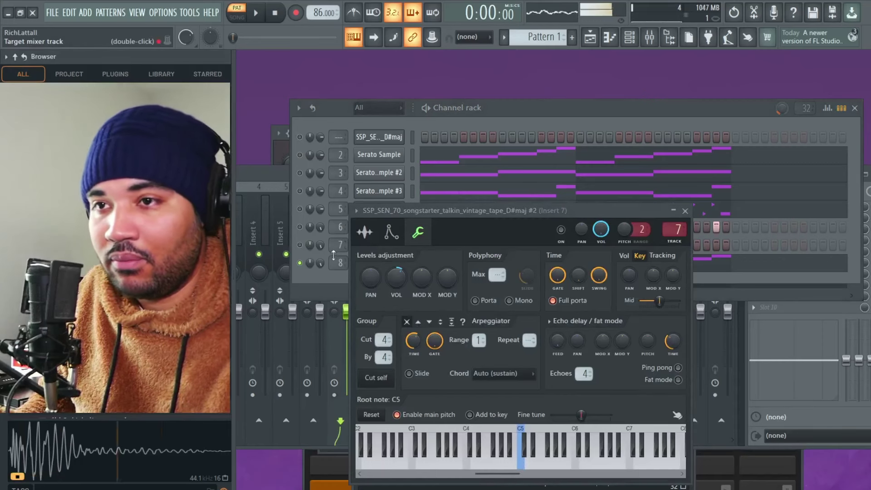
key("Escape")
left_click(378, 245)
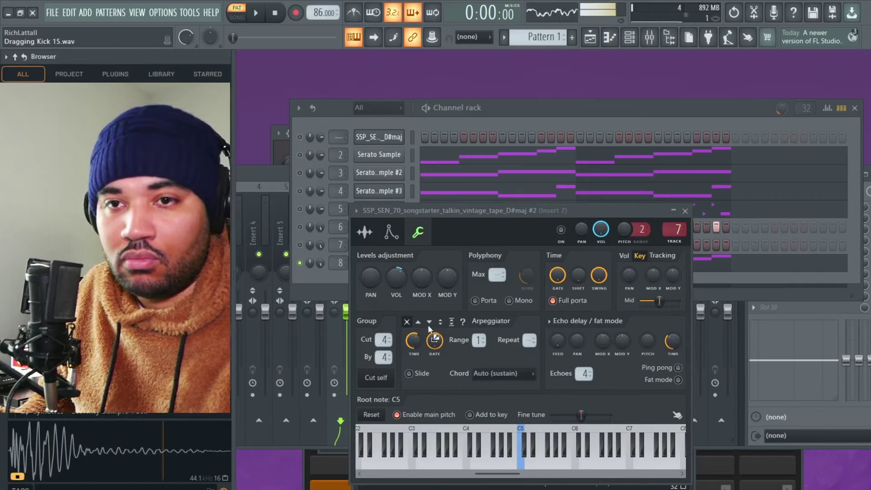
left_click_drag(522, 461, 524, 462)
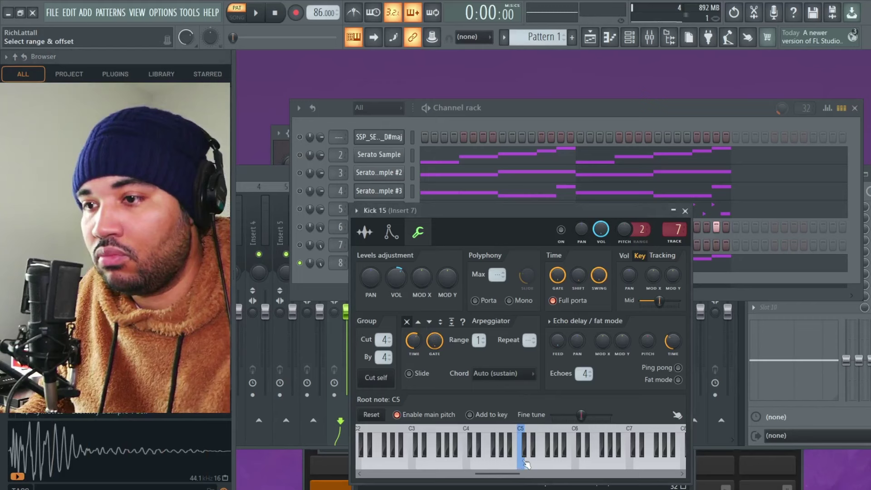
Step: Unmute Kick 15, preview it at C5, and play it together with Serato Sample #4
left_click(316, 249)
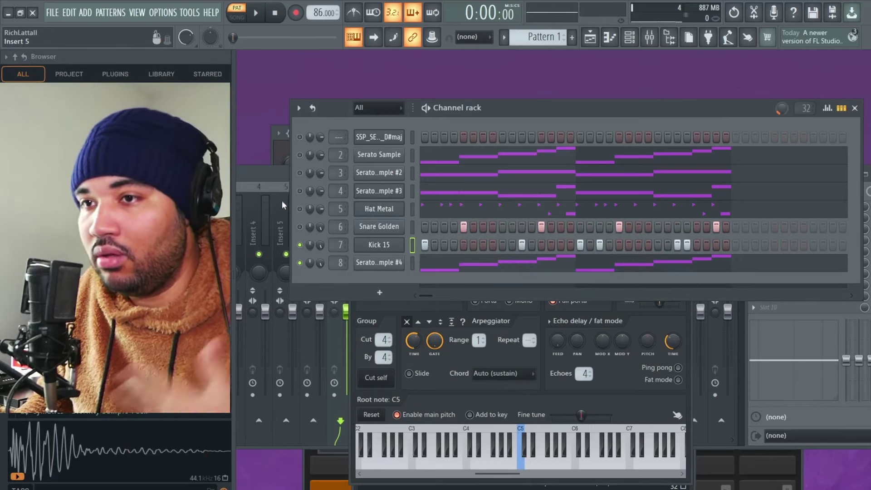
left_click(384, 250)
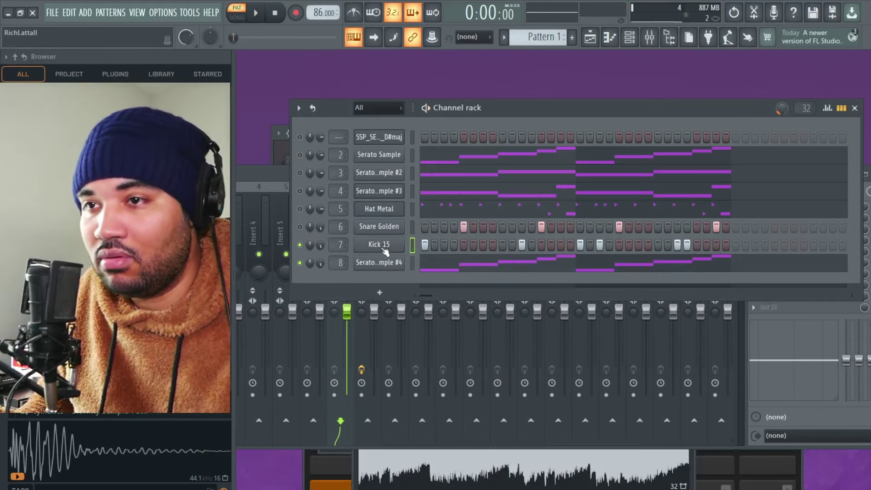
left_click(379, 244)
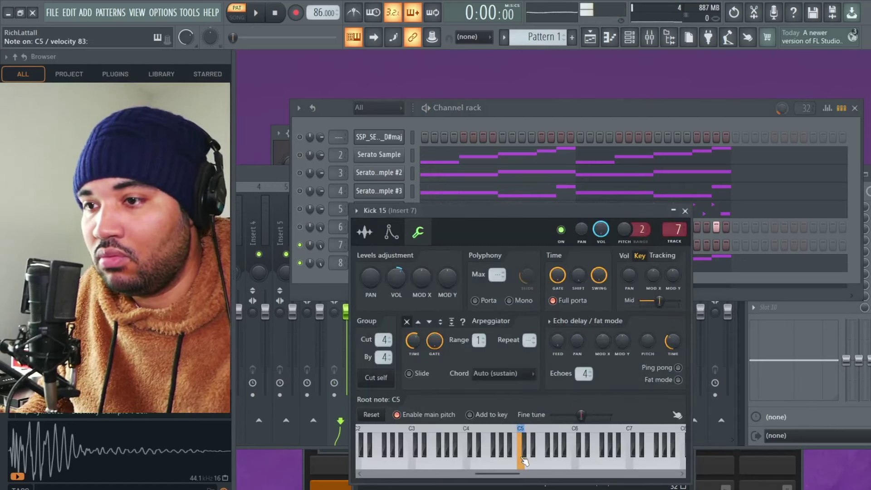
key("space")
left_click(322, 278)
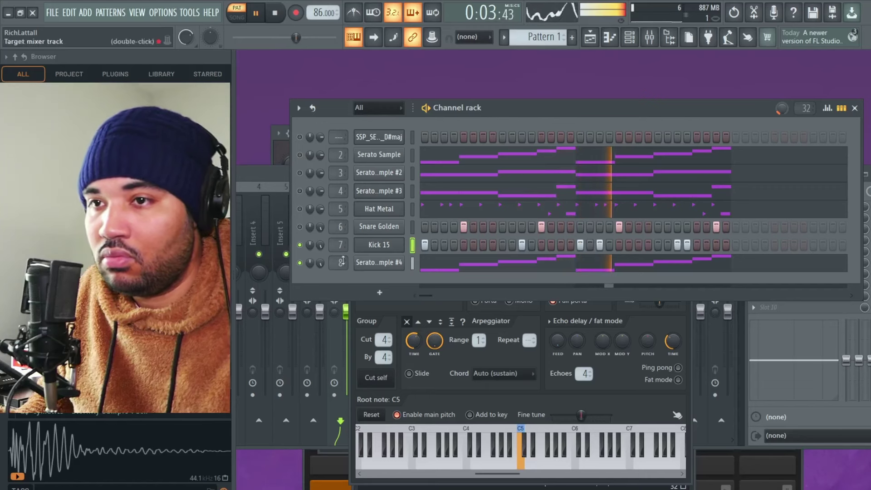
key("space")
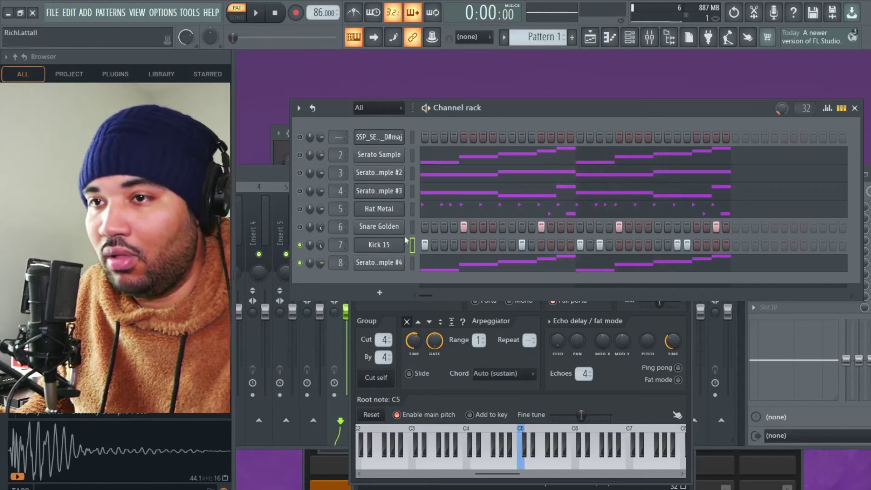
Step: Sidechain Insert 7 to Insert 8 and add a Fruity Limiter there in compressor mode, with sidechain 1, a low threshold and a raised ratio
left_click(650, 37)
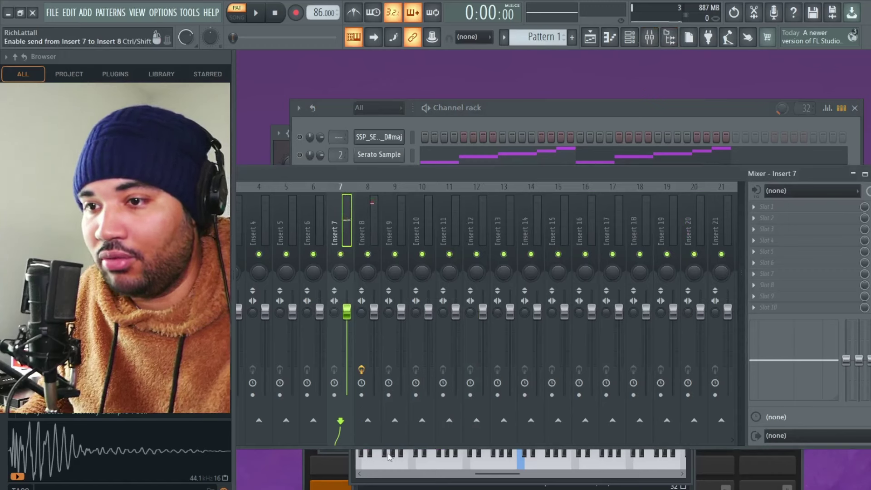
left_click(368, 435)
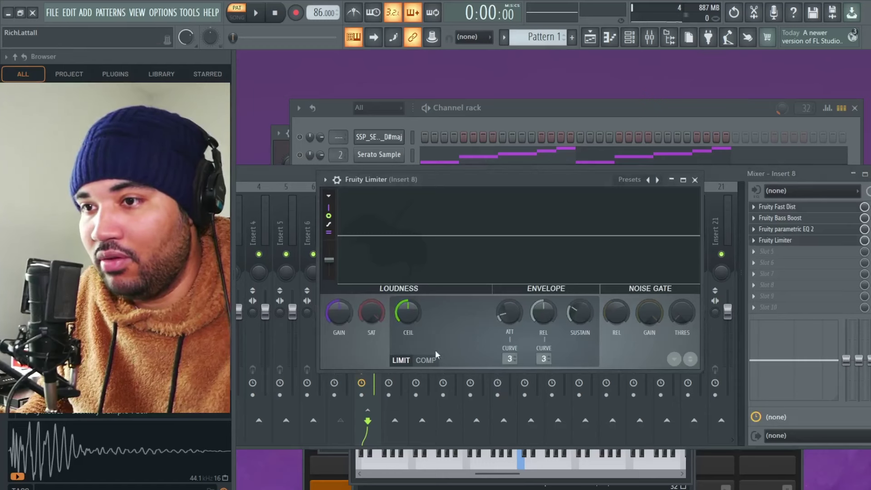
left_click(427, 360)
left_click_drag(411, 327, 410, 353)
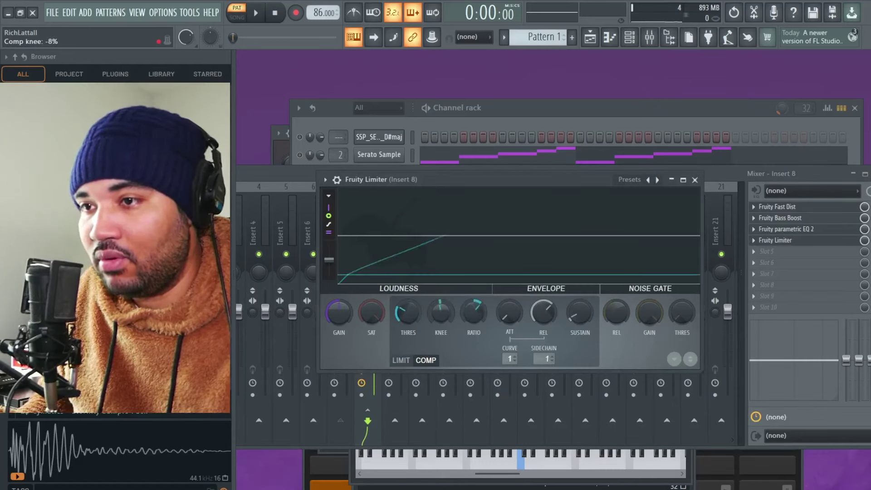
Step: During pattern playback, raise the send from Insert 7 to Insert 8 to 91% and balance the volumes at 100% for Insert 7 and 99% for Insert 8
left_click(512, 118)
key("space")
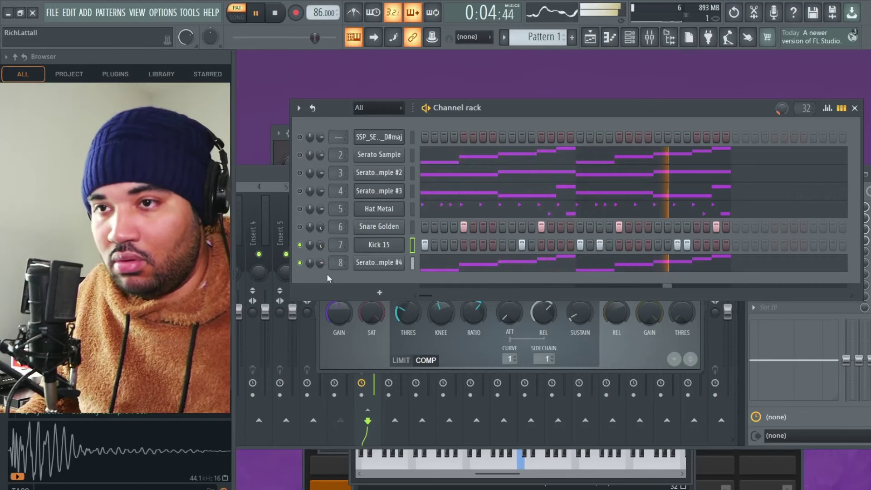
key("F9")
left_click(369, 293)
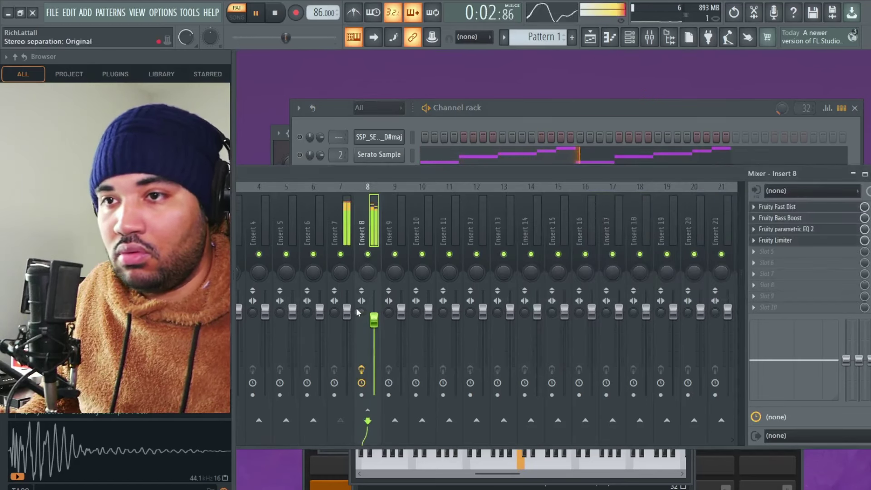
left_click_drag(347, 312, 347, 294)
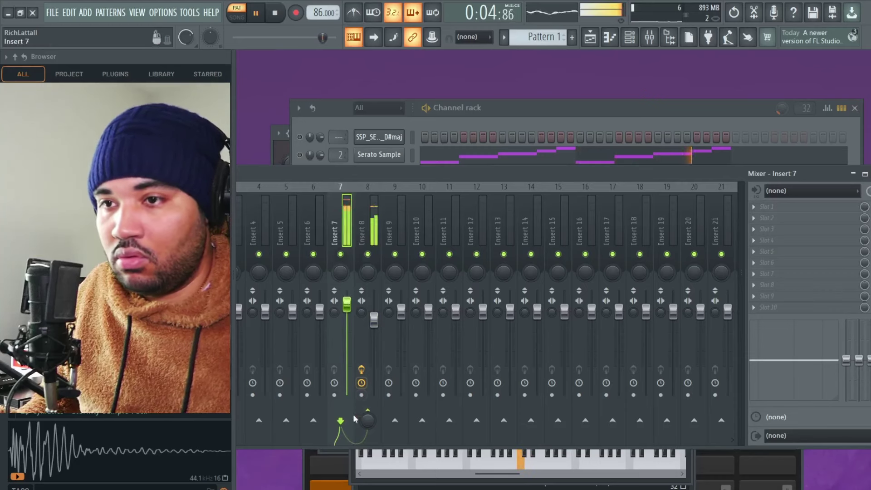
left_click_drag(368, 420, 367, 419)
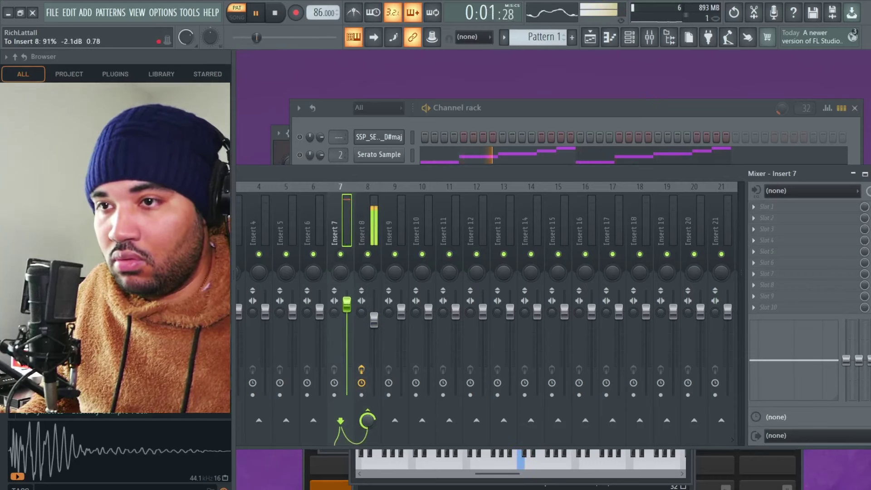
left_click_drag(374, 320, 346, 312)
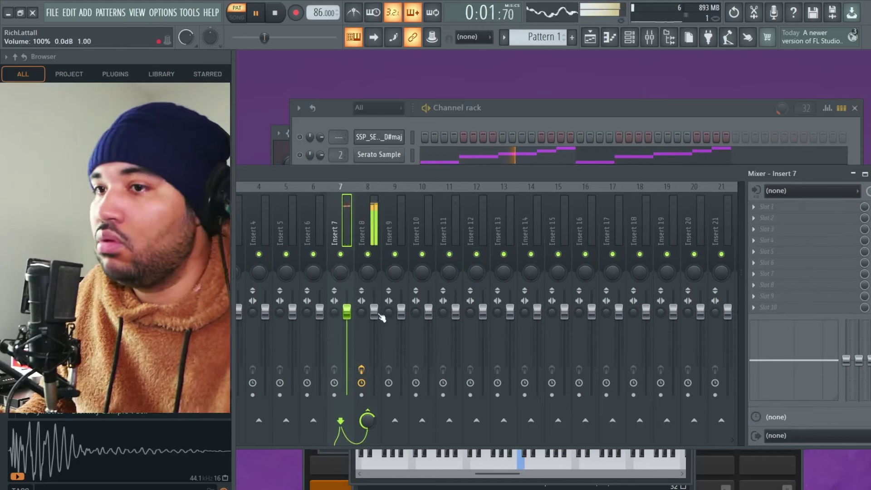
left_click_drag(373, 311, 373, 290)
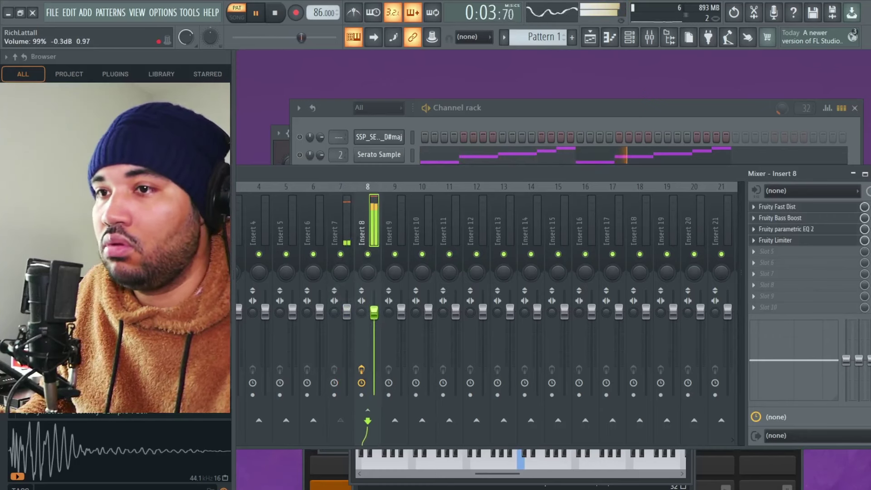
Step: Refine the Fruity Limiter compressor on Insert 8 during playback with a 26% knee, a centred ratio and curve 3
left_click(803, 241)
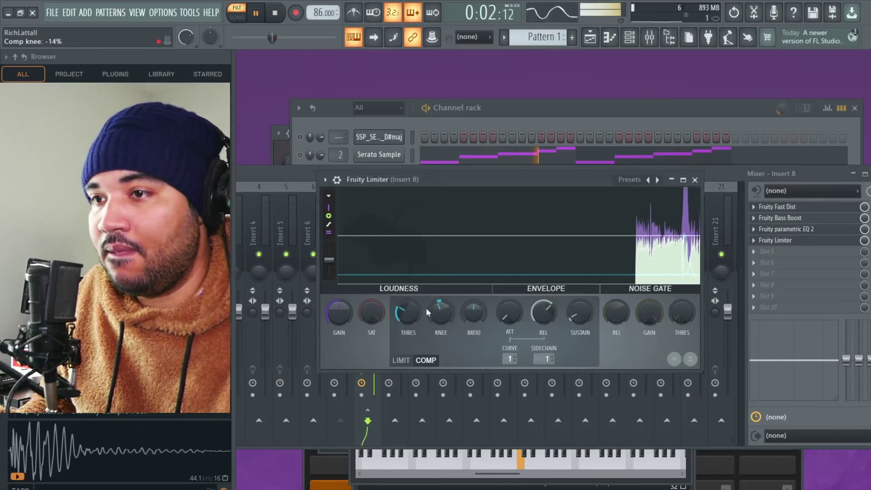
scroll(442, 312, "up", 4)
key("space")
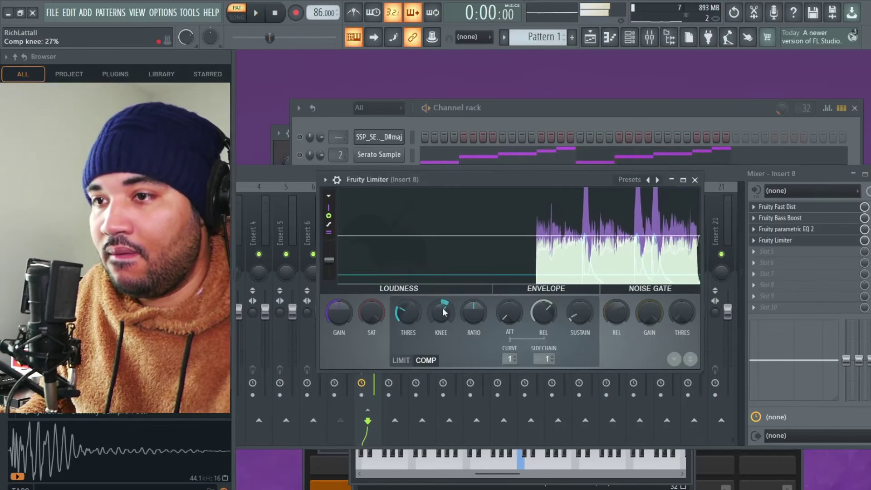
key("space")
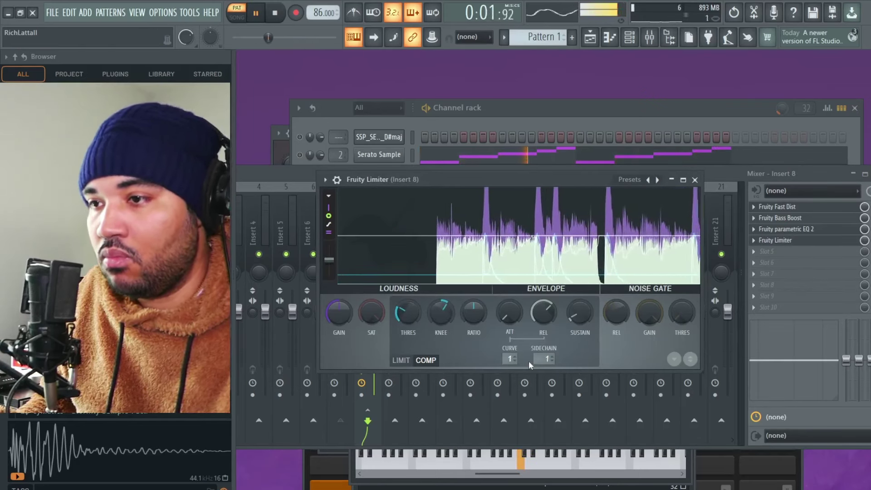
scroll(509, 359, "up", 2)
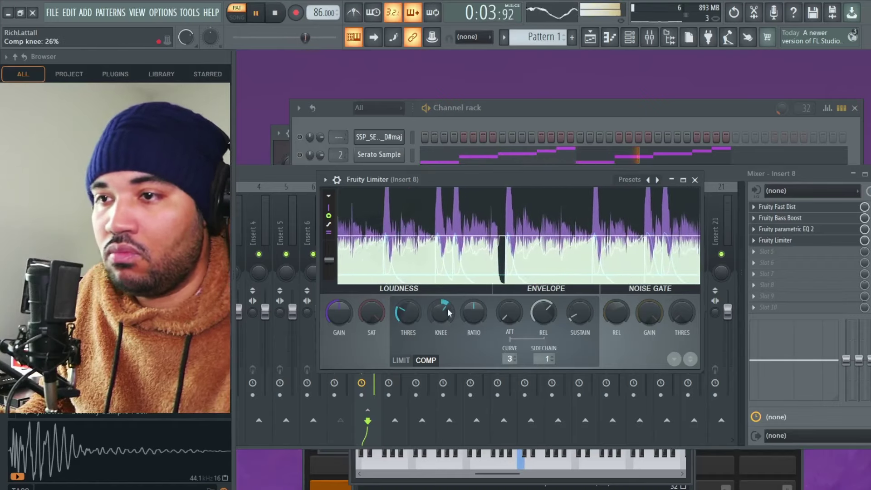
Step: Set the Serato Sample #4 channel volume to 59% and play it with Serato Sample, Hat Metal and Snare Golden unmuted alongside Kick 15
left_click(465, 127)
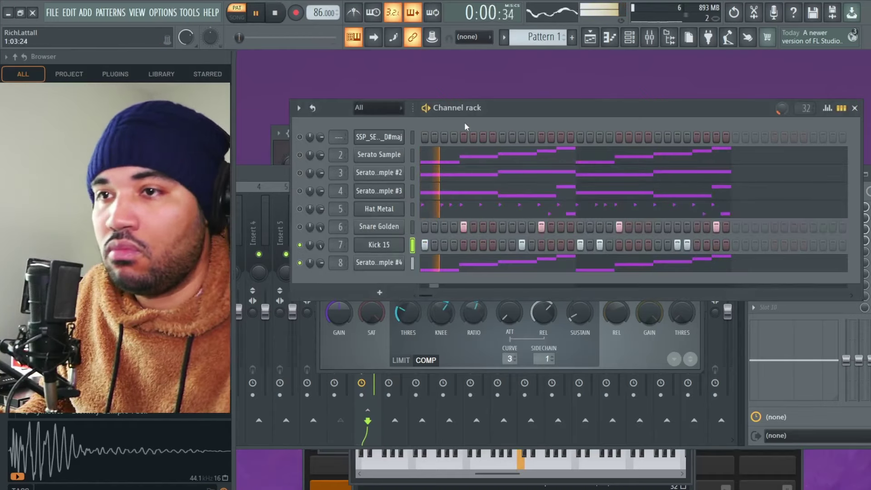
key("space")
key("space")
left_click_drag(320, 263, 320, 275)
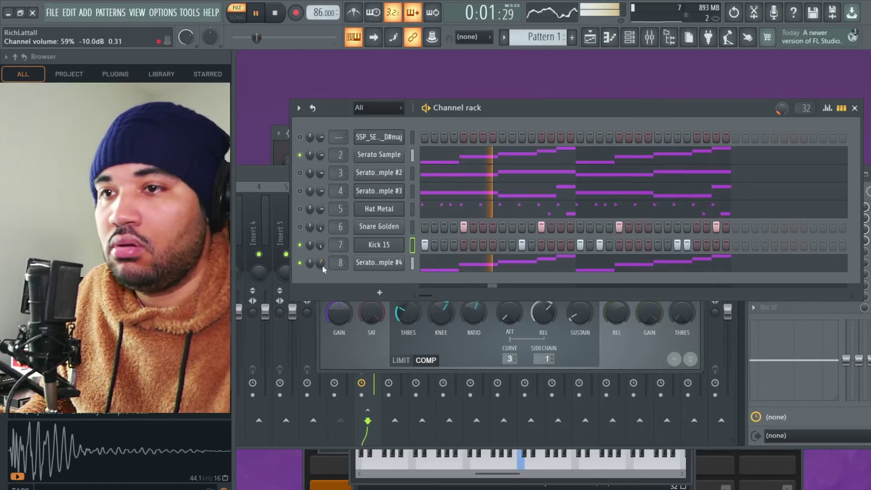
key("space")
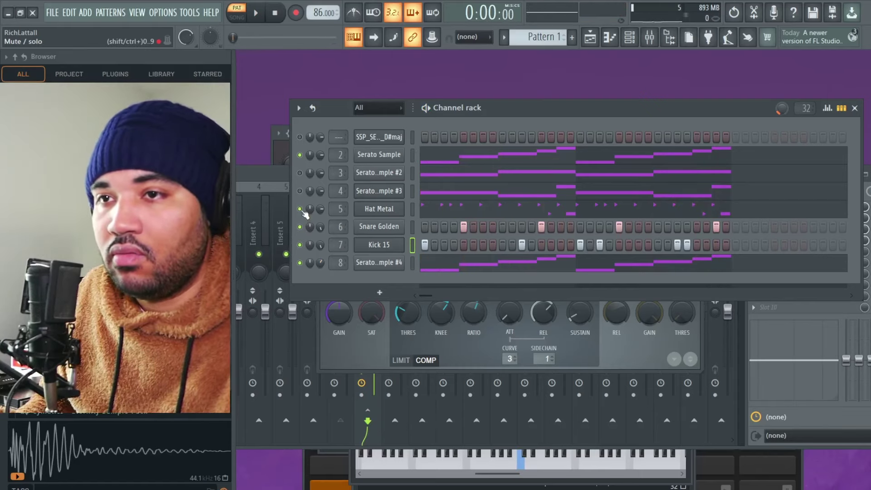
key("space")
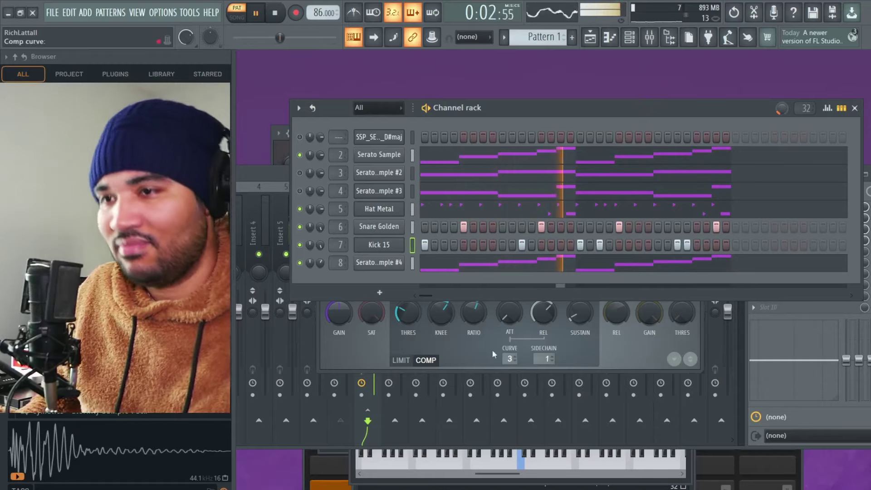
Step: Lower the low-pass cutoff in Insert 8's Fruity parametric EQ 2 and set its main level to 6.6 dB
left_click(384, 262)
left_click(649, 37)
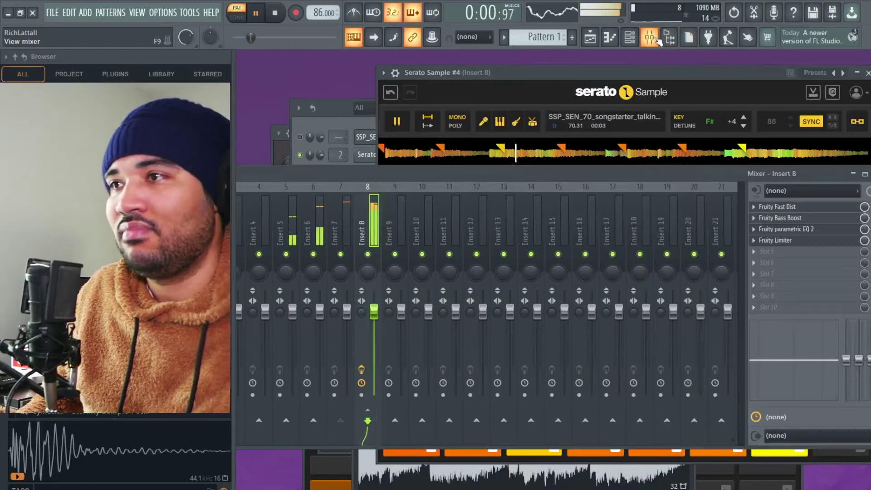
left_click(786, 229)
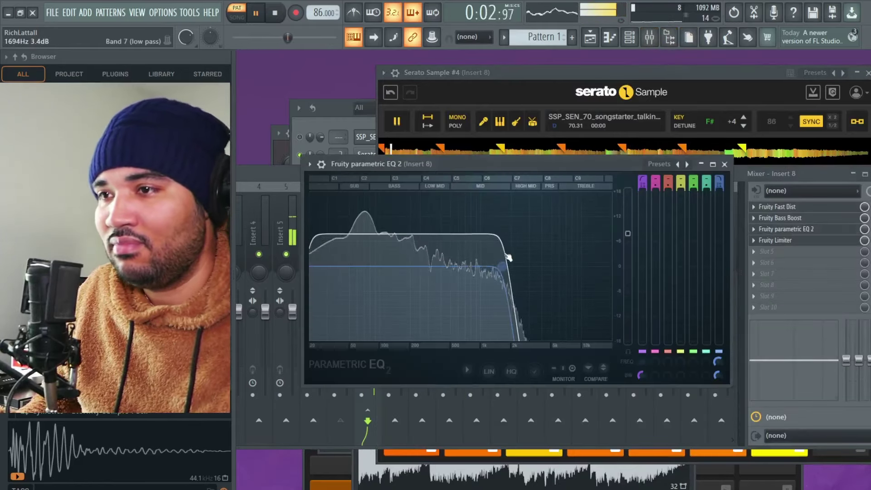
left_click_drag(508, 257, 481, 265)
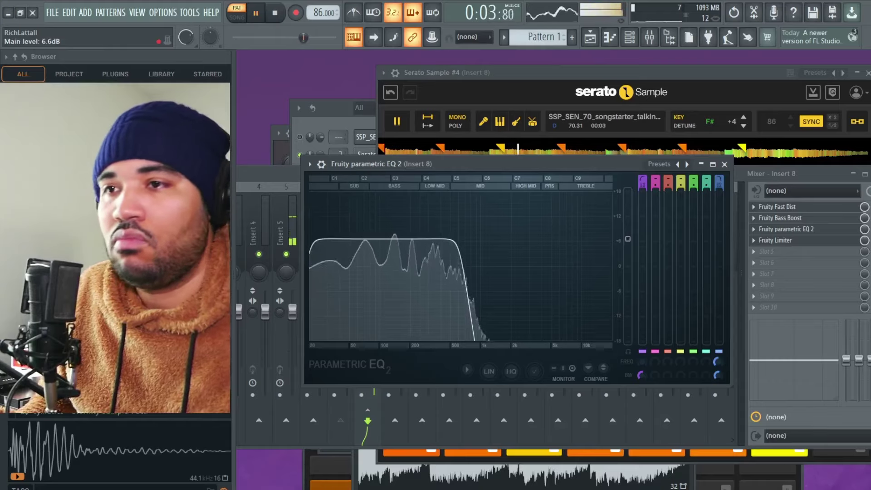
Step: Audition the bass layer with Serato Sample #2 and the drums, and with only Serato Sample #3
left_click(331, 132)
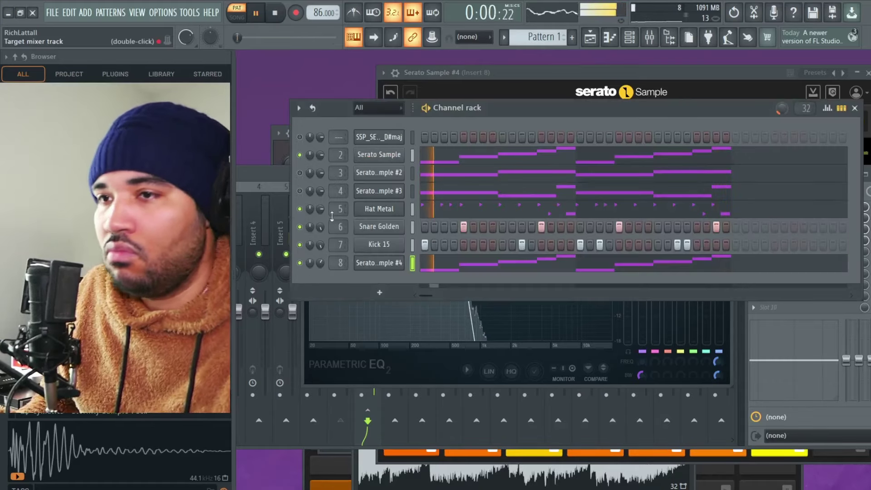
key("space")
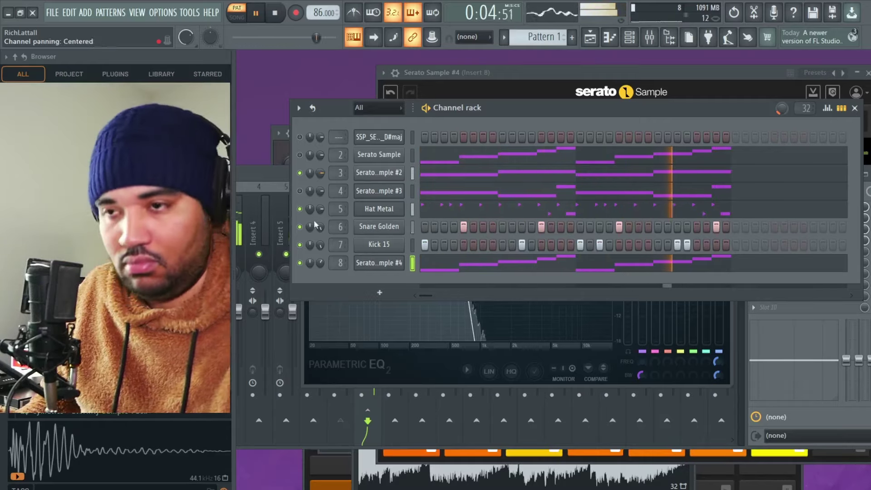
key("space")
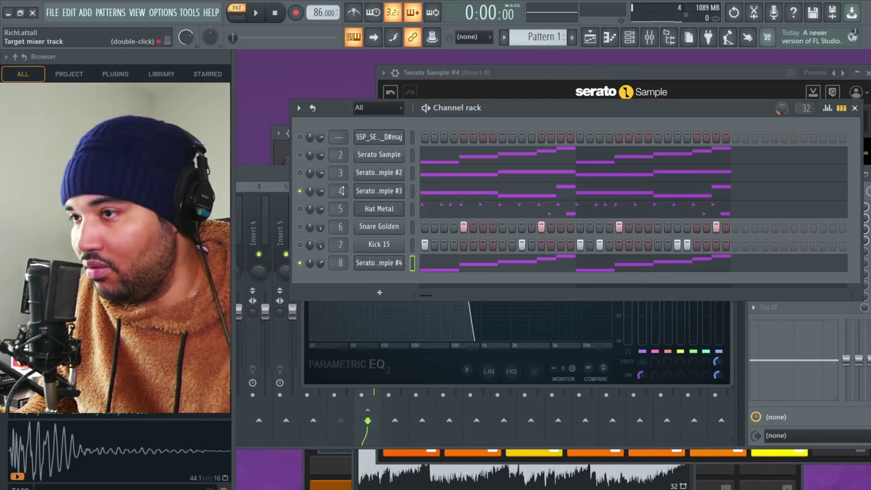
key("space")
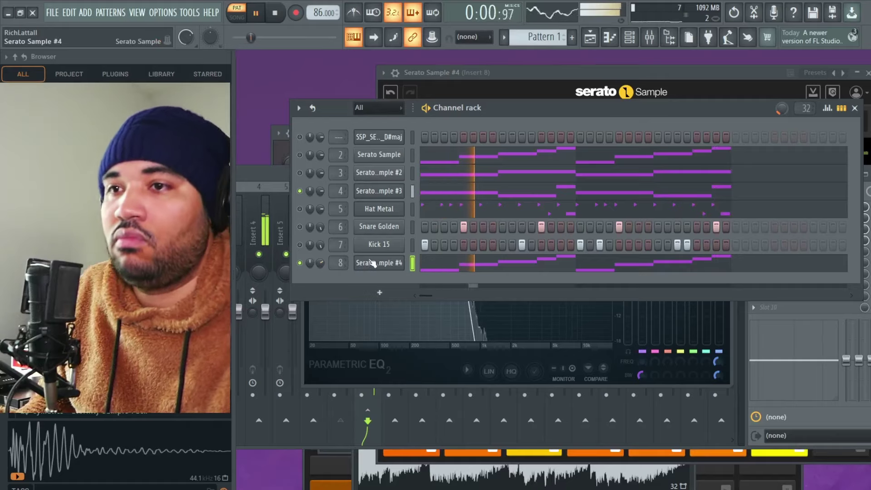
left_click(299, 191)
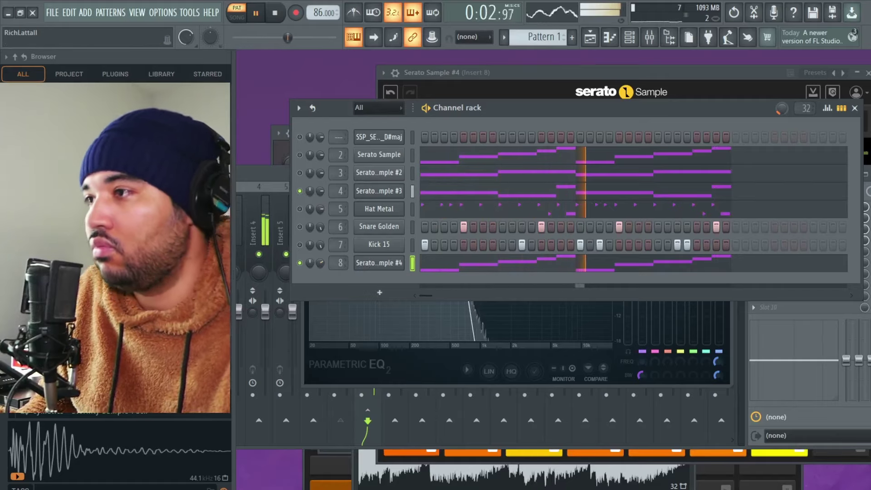
Step: Play the full playlist arrangement from the start in song mode
left_click(776, 318)
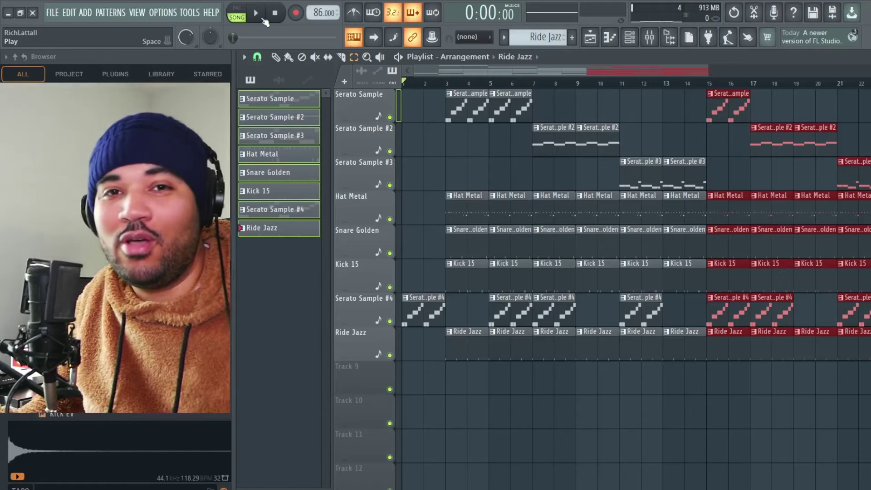
left_click(261, 18)
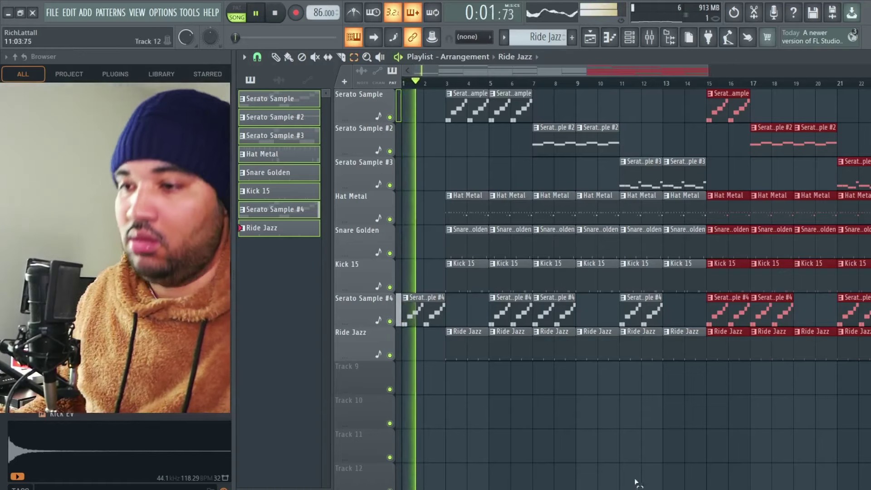